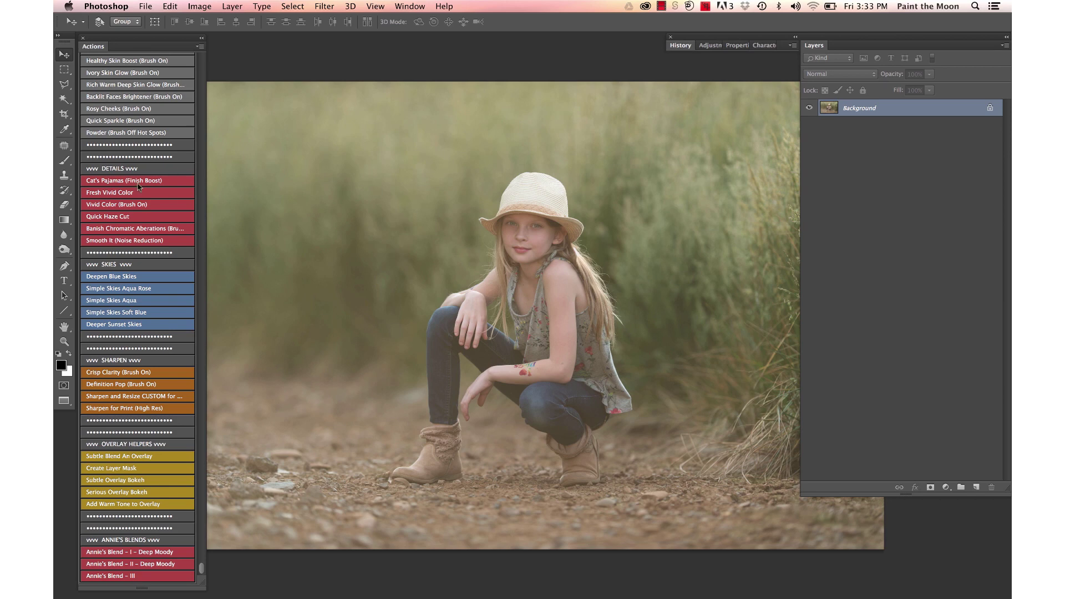
# Scroll the Actions panel up to the Light section's Backlight Punch (For Hazy Images) action.
pyautogui.scroll(5, 138, 187)
pyautogui.scroll(9, 138, 187)
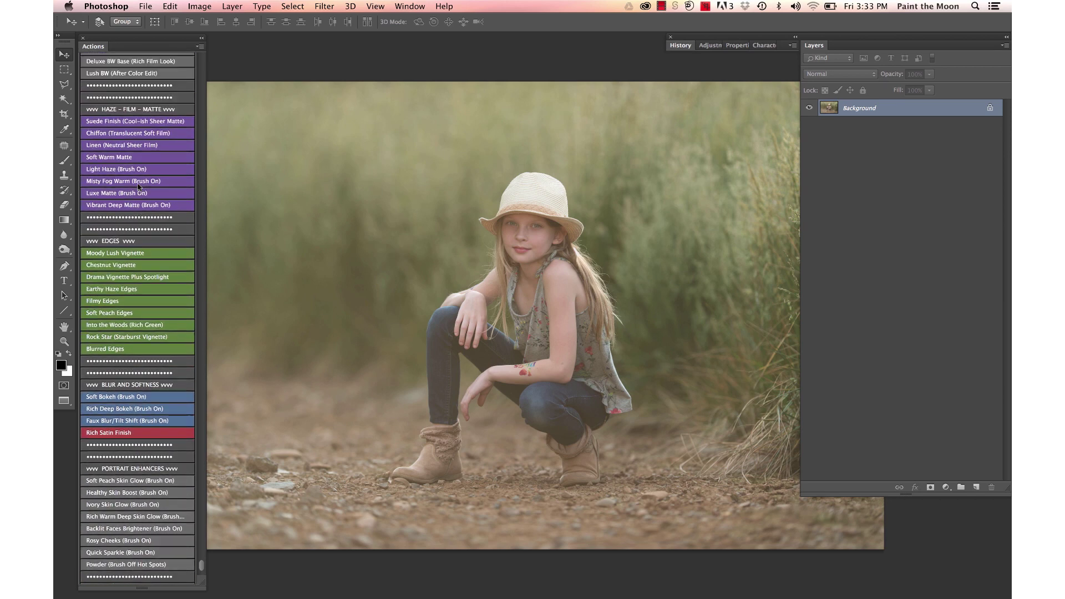
pyautogui.scroll(11, 138, 187)
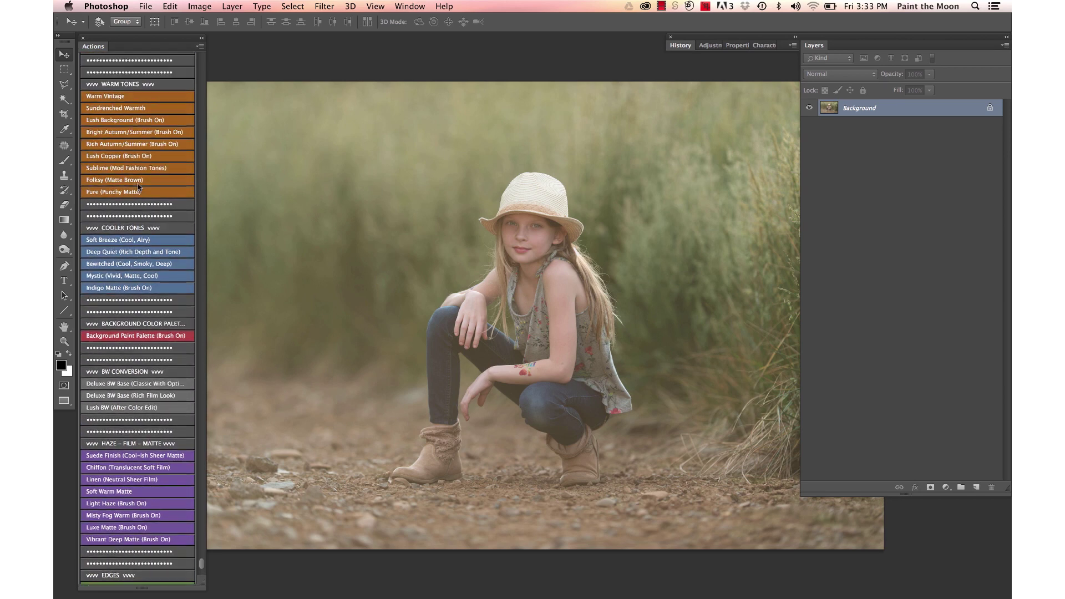
pyautogui.scroll(4, 138, 187)
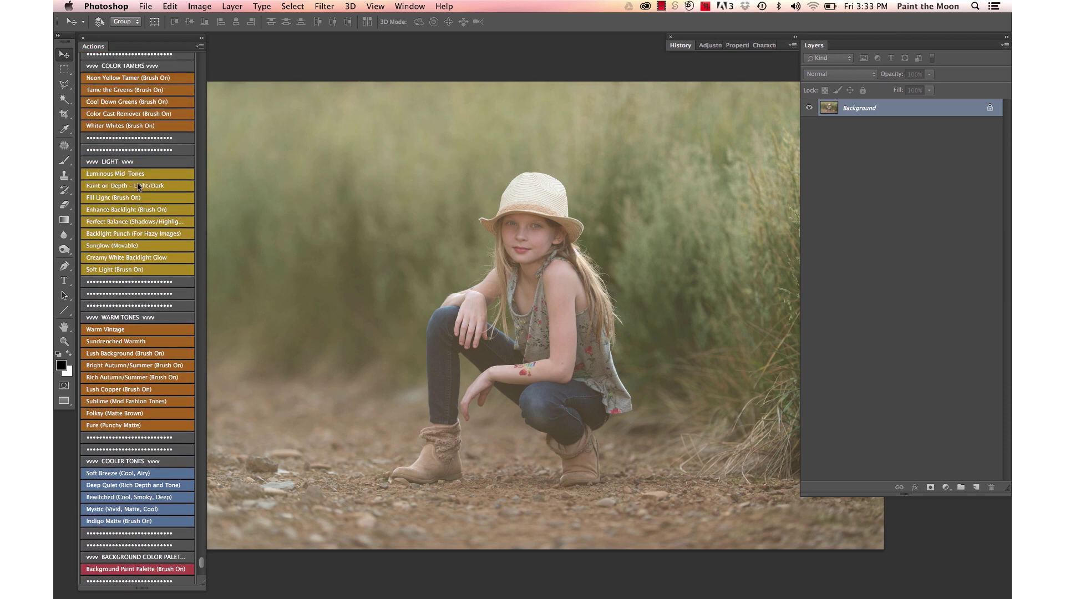
pyautogui.scroll(5, 138, 187)
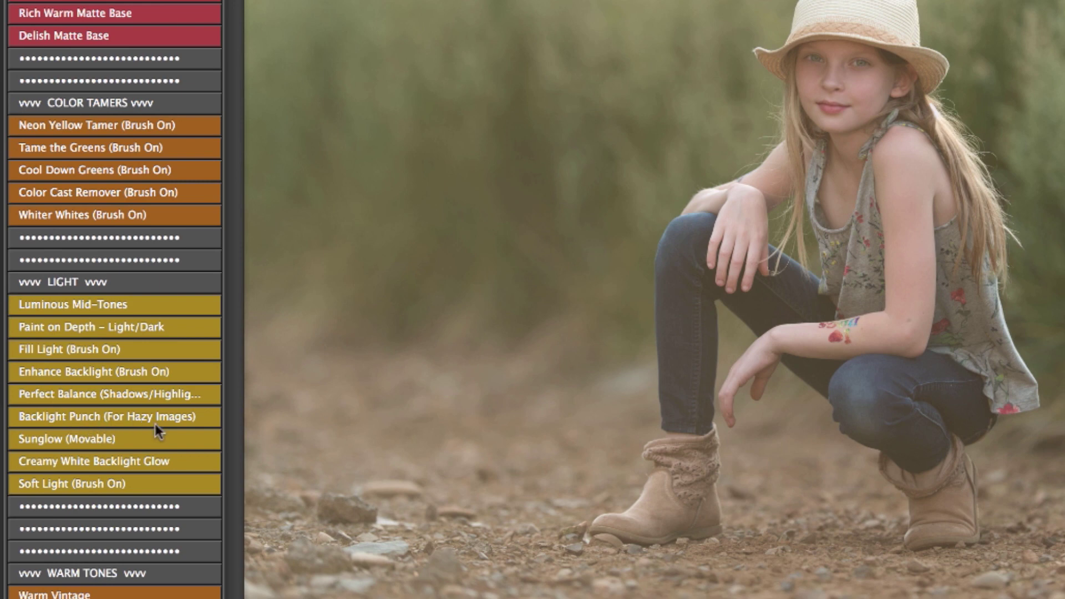
# Run Backlight Punch and paint the glow onto the girl with a 600 px brush at 100%.
pyautogui.click(155, 424)
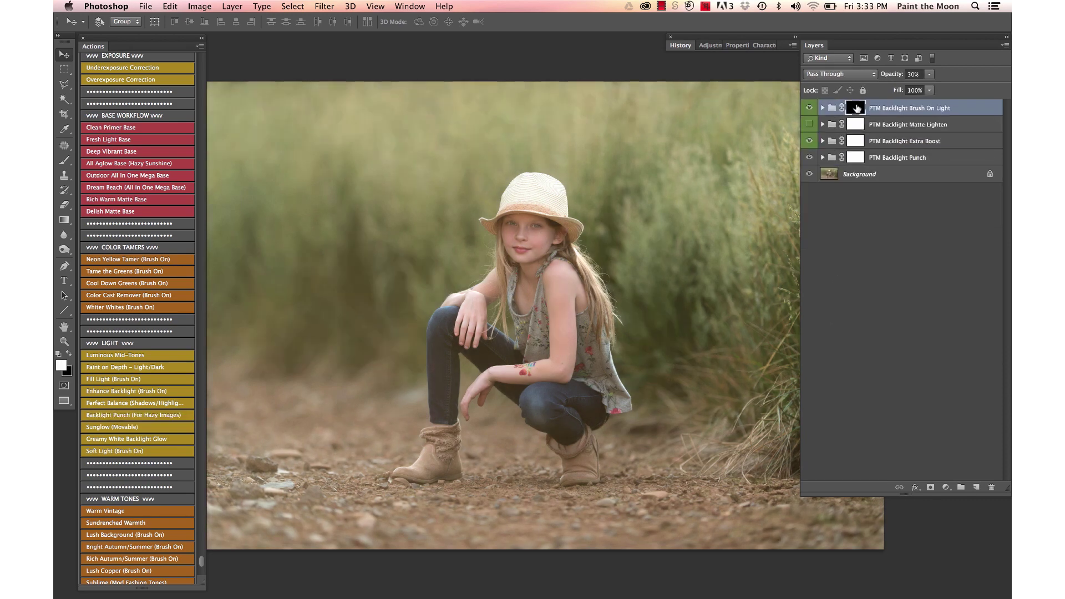
pyautogui.press('b')
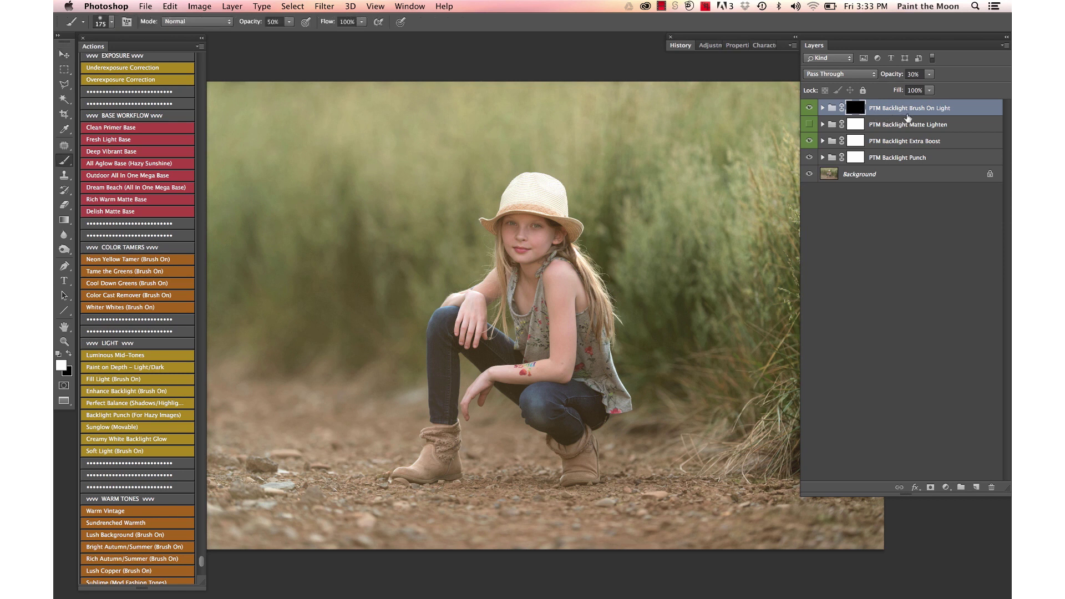
pyautogui.press(']')
pyautogui.press(']')
pyautogui.press(']')
pyautogui.press(']')
pyautogui.press(']')
pyautogui.press(']')
pyautogui.press('0')
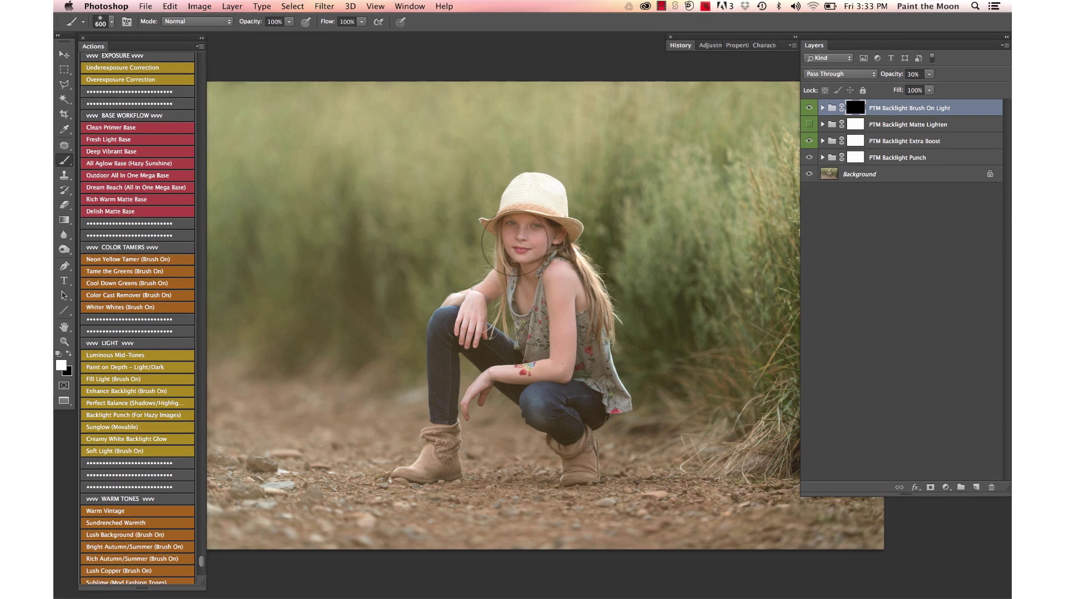
pyautogui.moveTo(522, 258)
pyautogui.mouseDown()
pyautogui.moveTo(530, 332)
pyautogui.moveTo(544, 310)
pyautogui.moveTo(538, 344)
pyautogui.moveTo(546, 299)
pyautogui.mouseUp()
# Raise the glow group's opacity to 39% and compare the result against the original photo.
pyautogui.press('v')
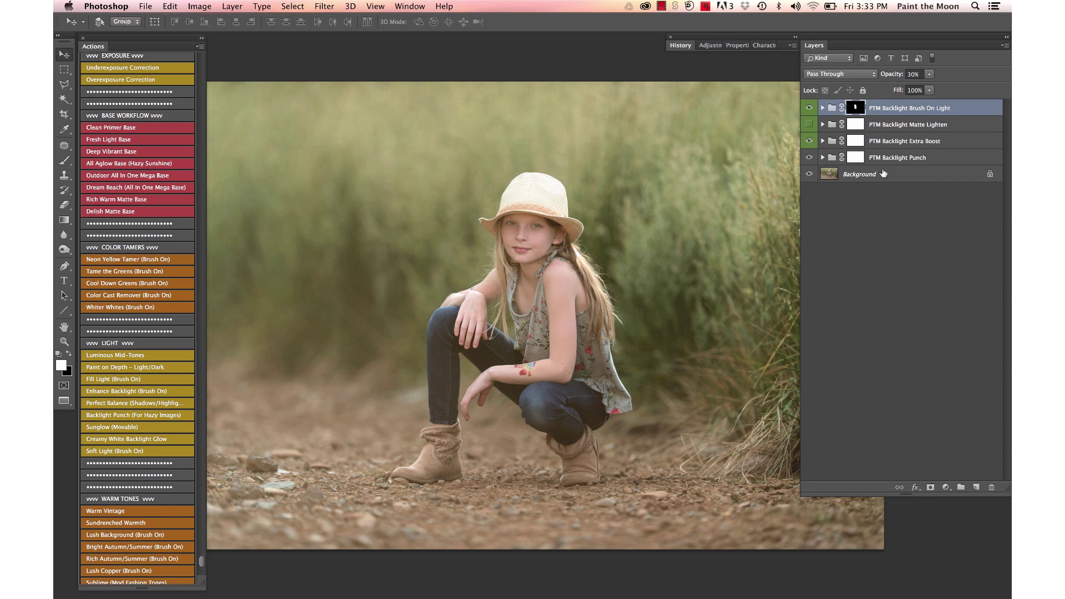
pyautogui.moveTo(894, 79); pyautogui.dragTo(993, 66)
pyautogui.click(882, 157)
pyautogui.click(905, 189)
pyautogui.press('x')
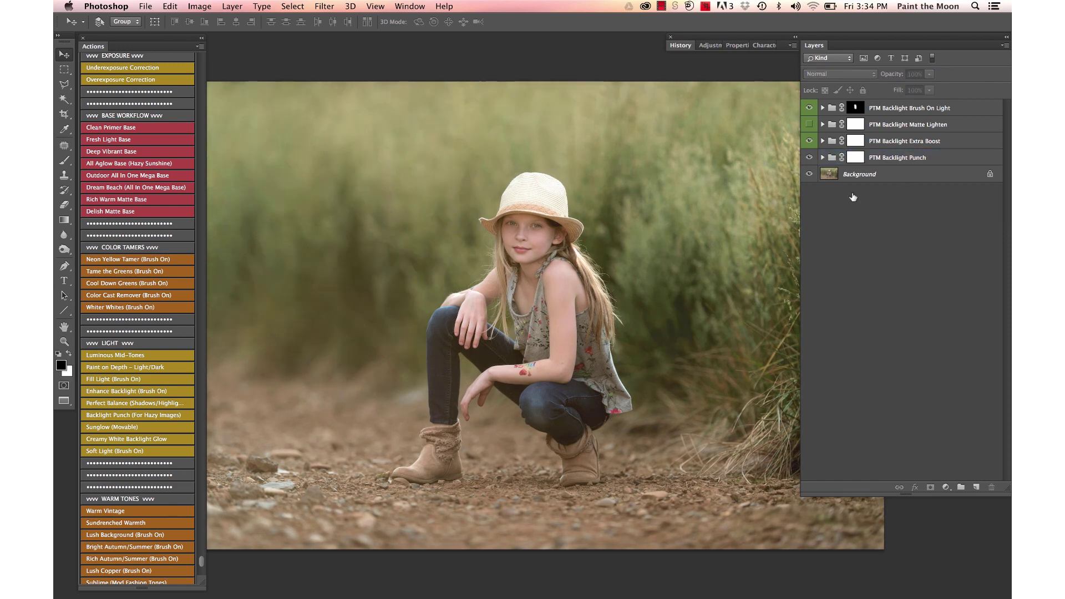
pyautogui.keyDown('alt'); pyautogui.click(810, 176); pyautogui.keyUp('alt')
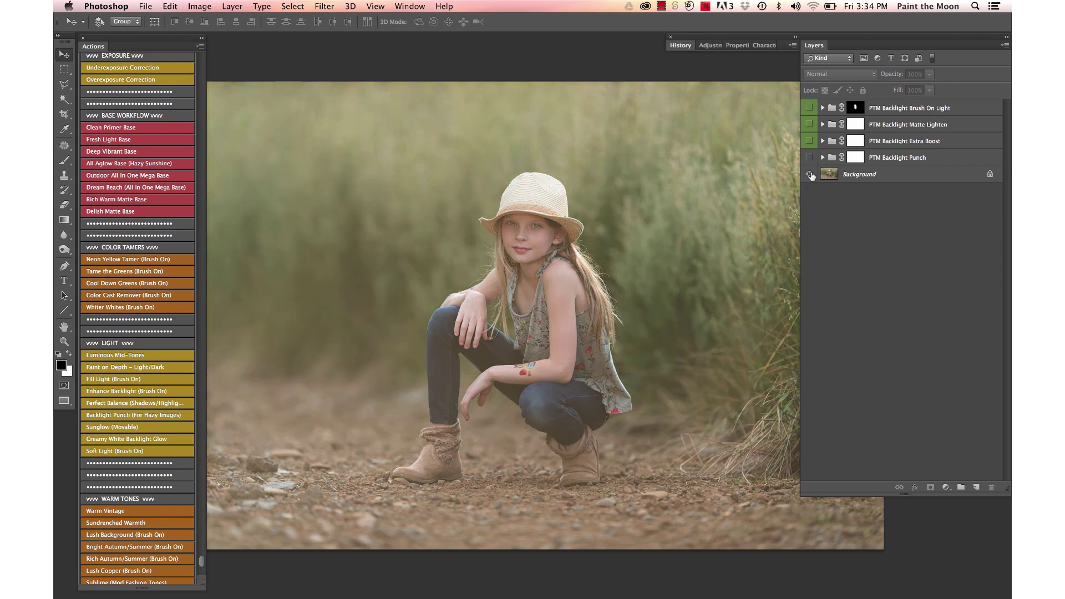
pyautogui.keyDown('alt'); pyautogui.click(810, 175); pyautogui.keyUp('alt')
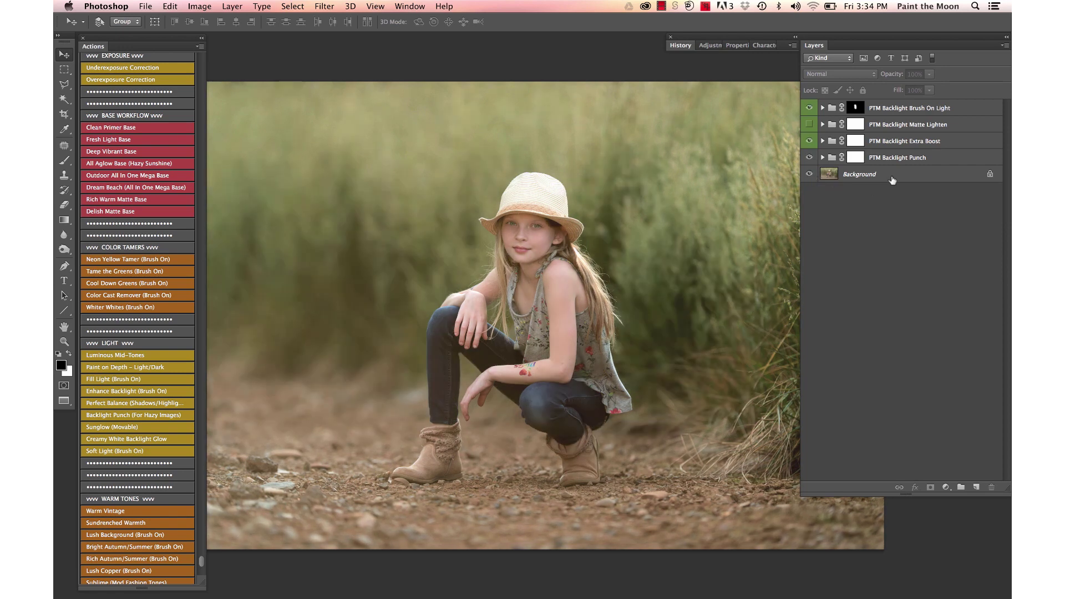
# Select every layer from PTM Backlight Brush On Light down to Background and flatten them.
pyautogui.click(902, 113)
pyautogui.press('x')
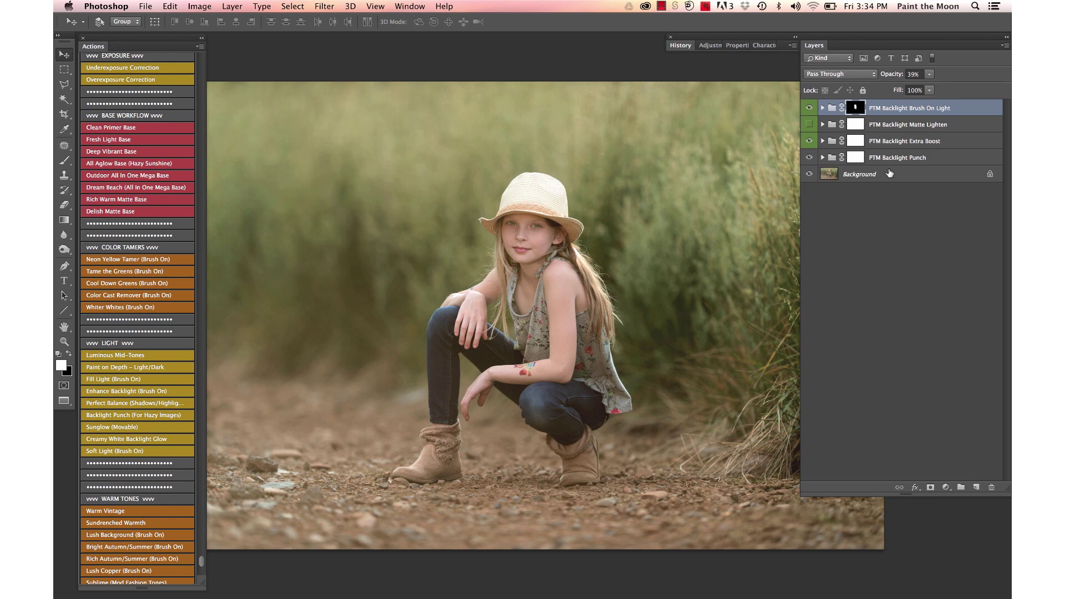
pyautogui.keyDown('shift'); pyautogui.click(890, 174); pyautogui.keyUp('shift')
pyautogui.press('x')
pyautogui.press('super+e')
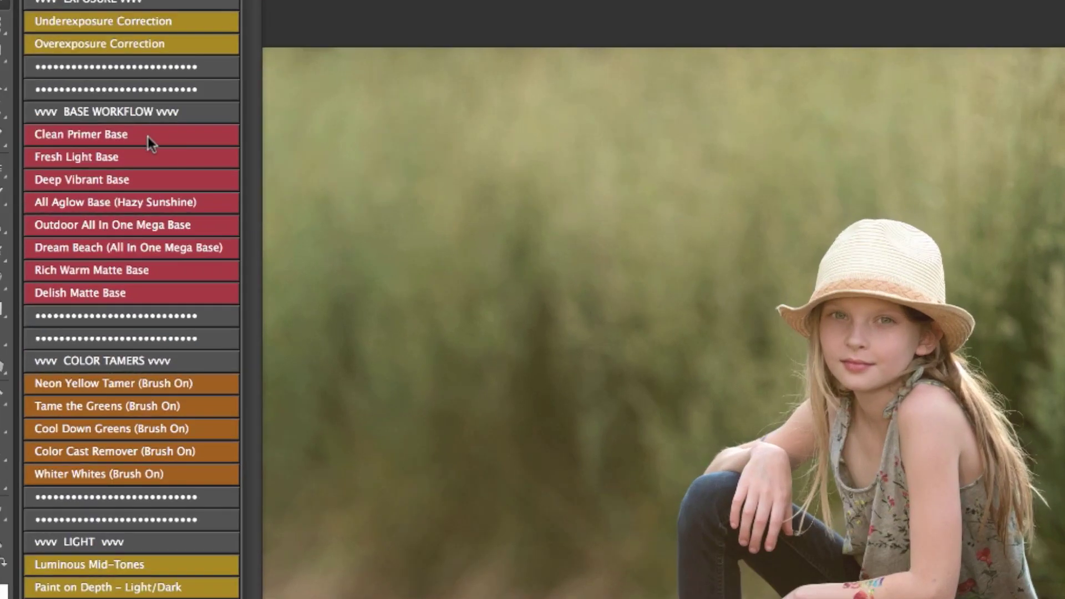
# Run Clean Primer Base, switch on CP Add Warmth inside its group, then collapse the group.
pyautogui.click(147, 137)
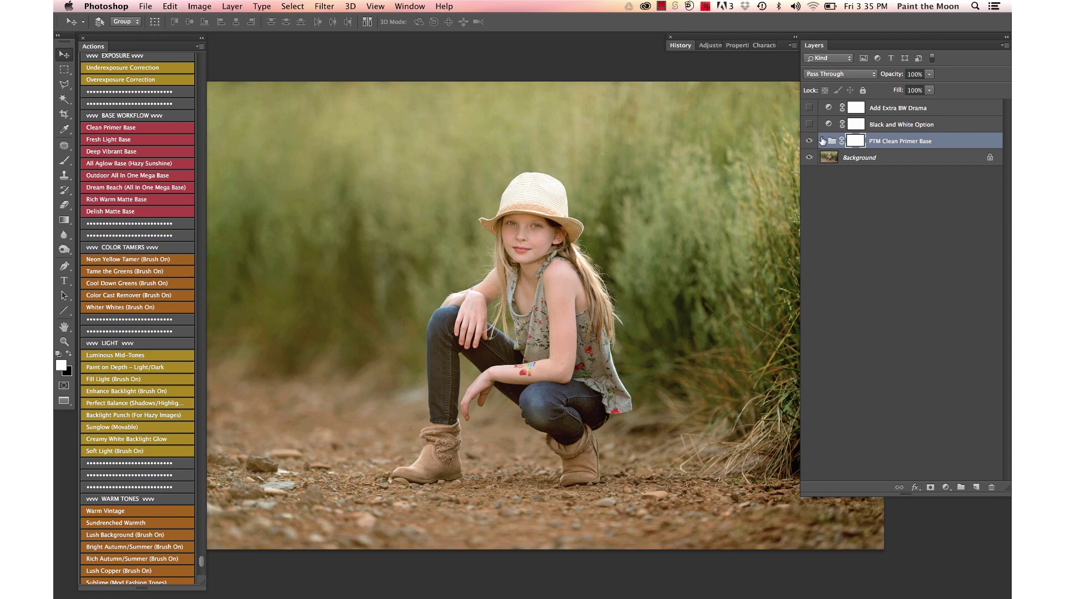
pyautogui.click(823, 142)
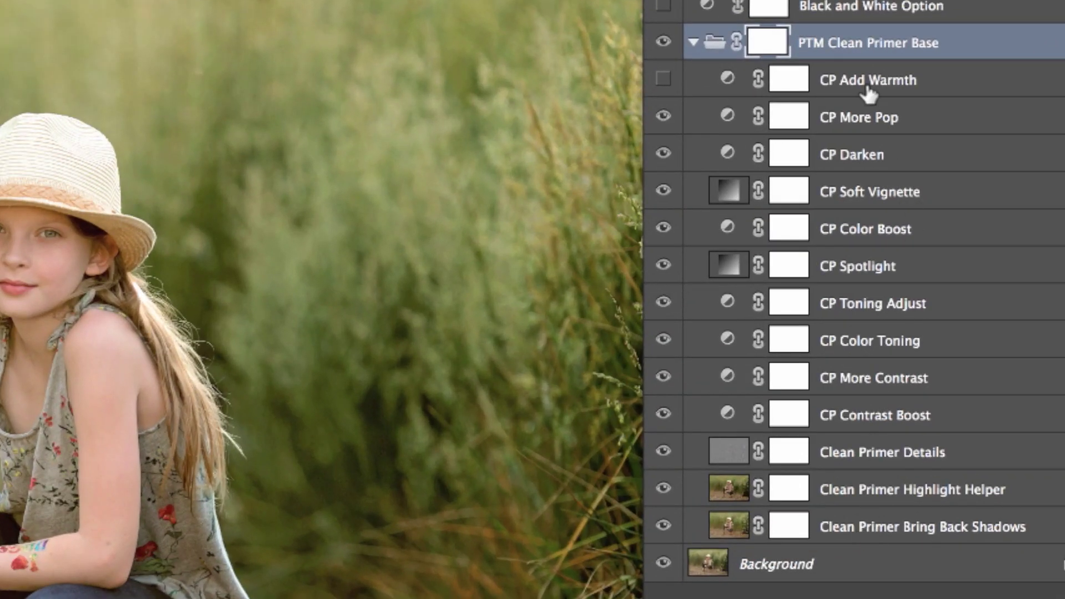
pyautogui.click(663, 79)
pyautogui.click(693, 42)
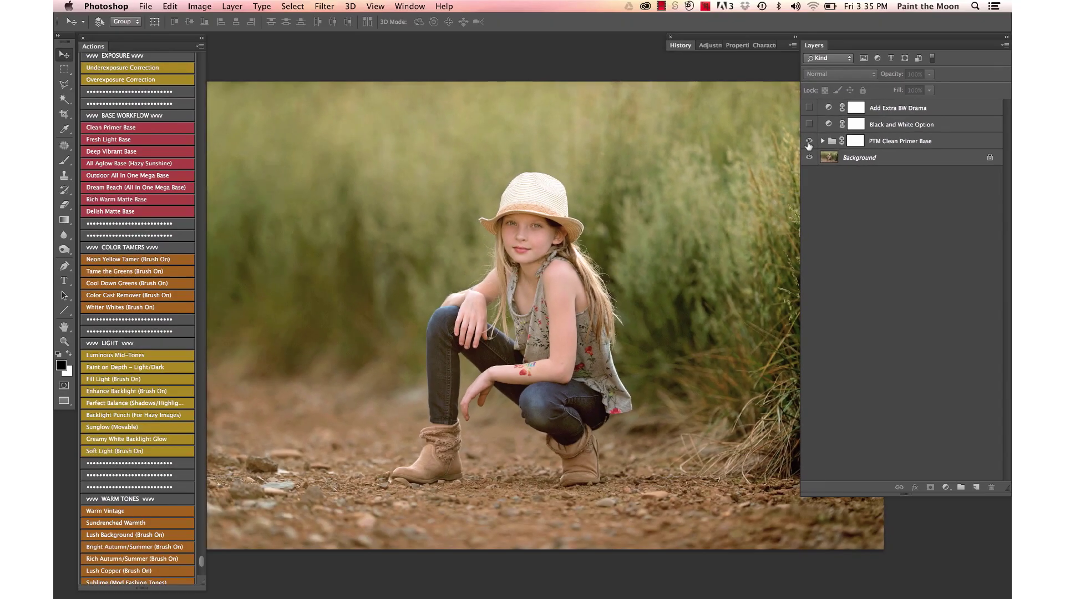
# Toggle the Clean Primer Base group, then compare the original History snapshot with the last Name Change step.
pyautogui.click(736, 60)
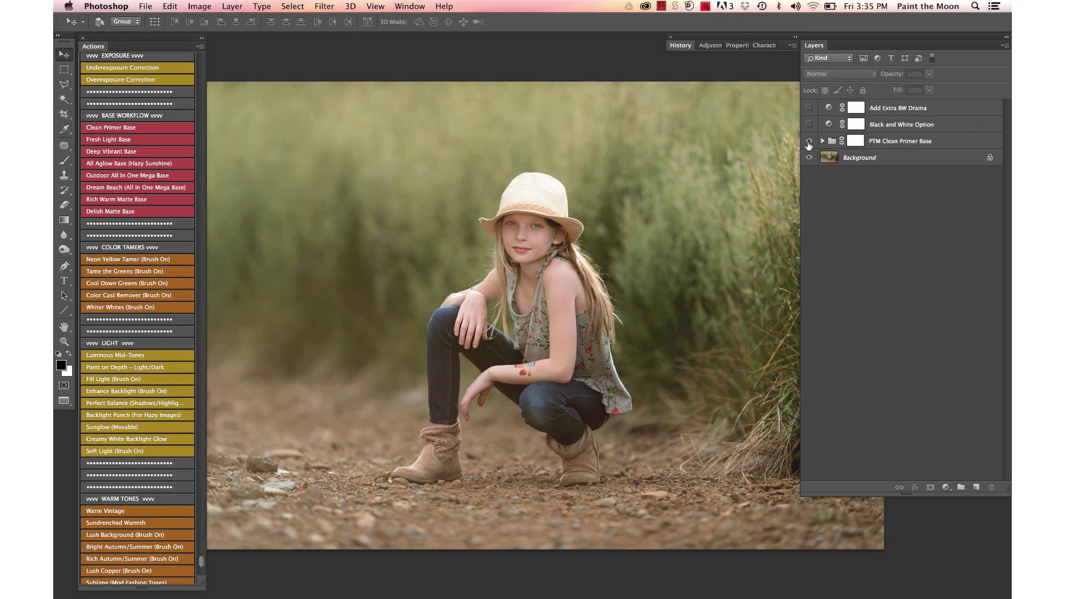
pyautogui.click(809, 143)
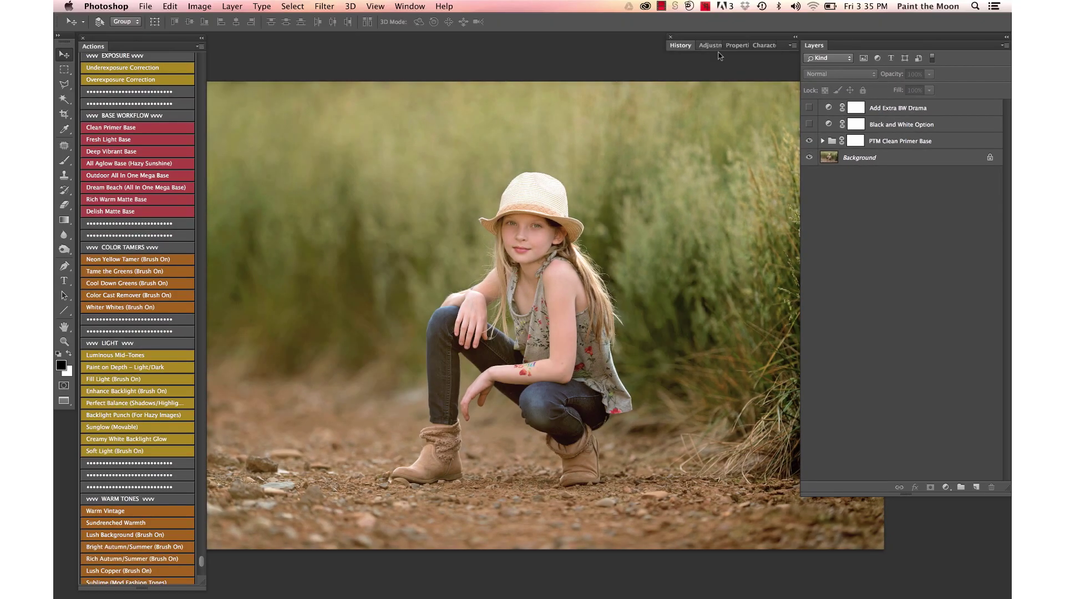
pyautogui.click(686, 47)
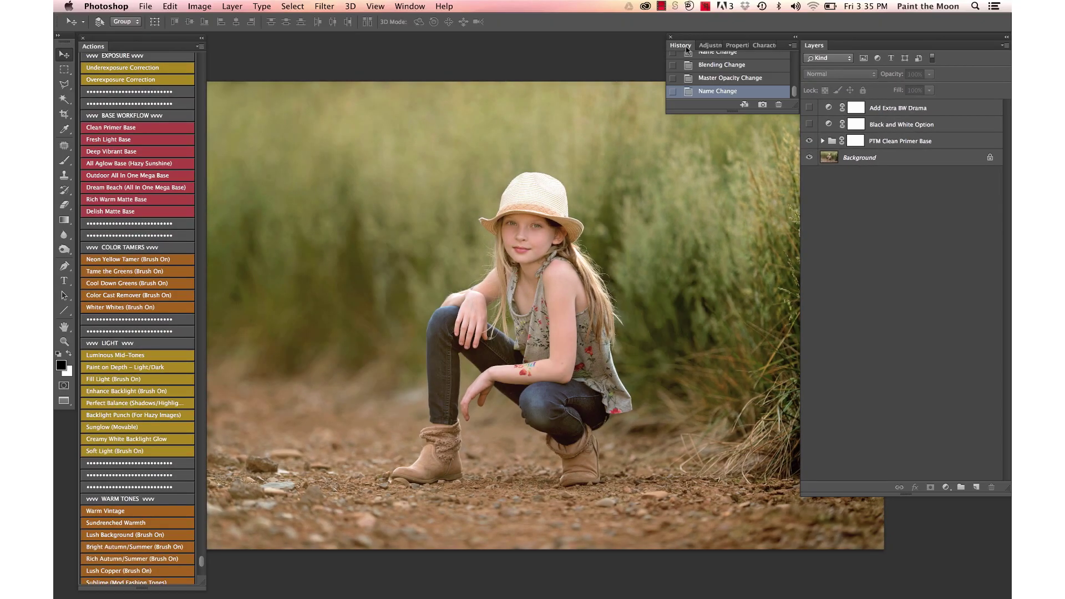
pyautogui.scroll(10, 722, 72)
pyautogui.click(725, 61)
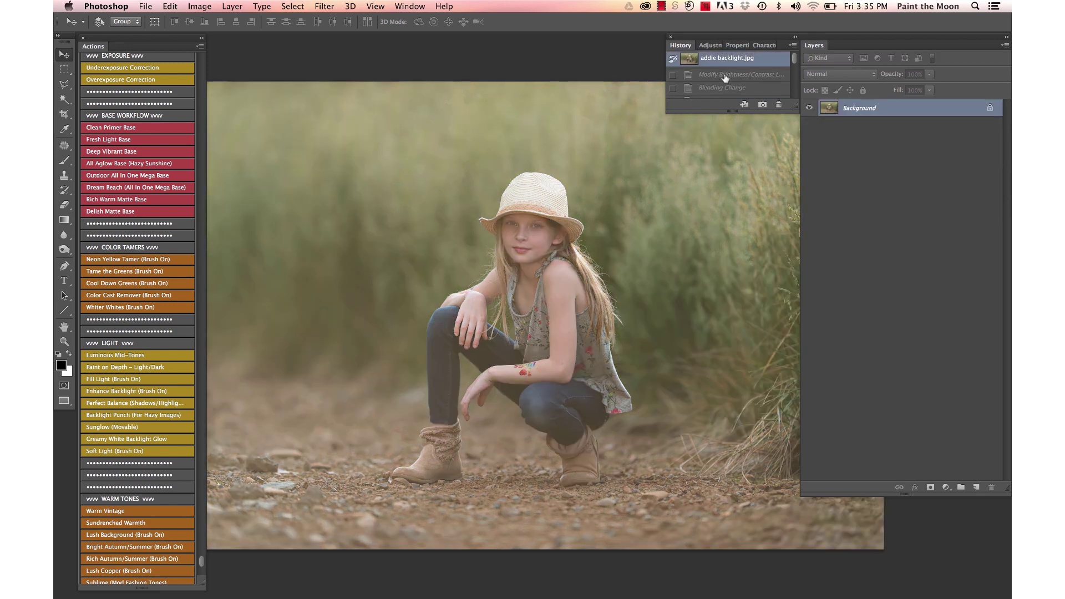
pyautogui.scroll(-10, 725, 78)
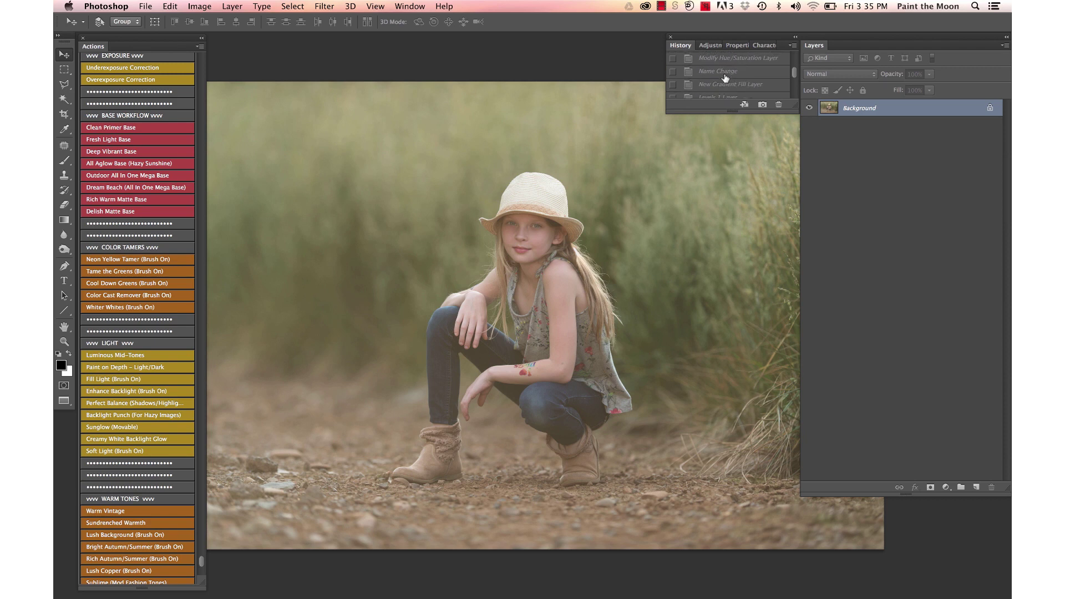
pyautogui.click(719, 91)
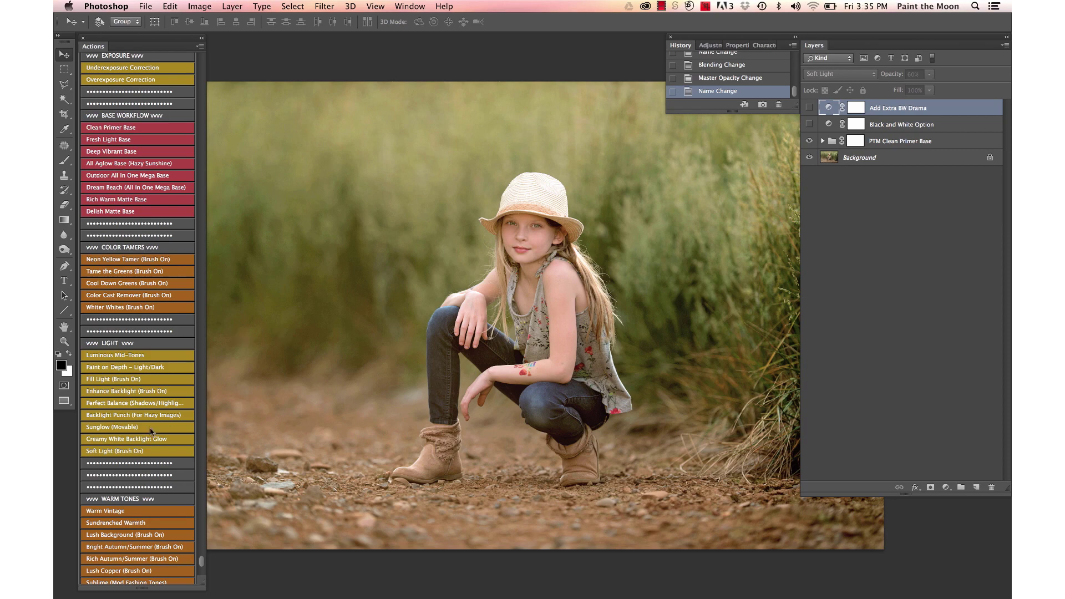
# Run the Moody Lush Vignette action and set its group opacity to 40%.
pyautogui.press('super+minus')
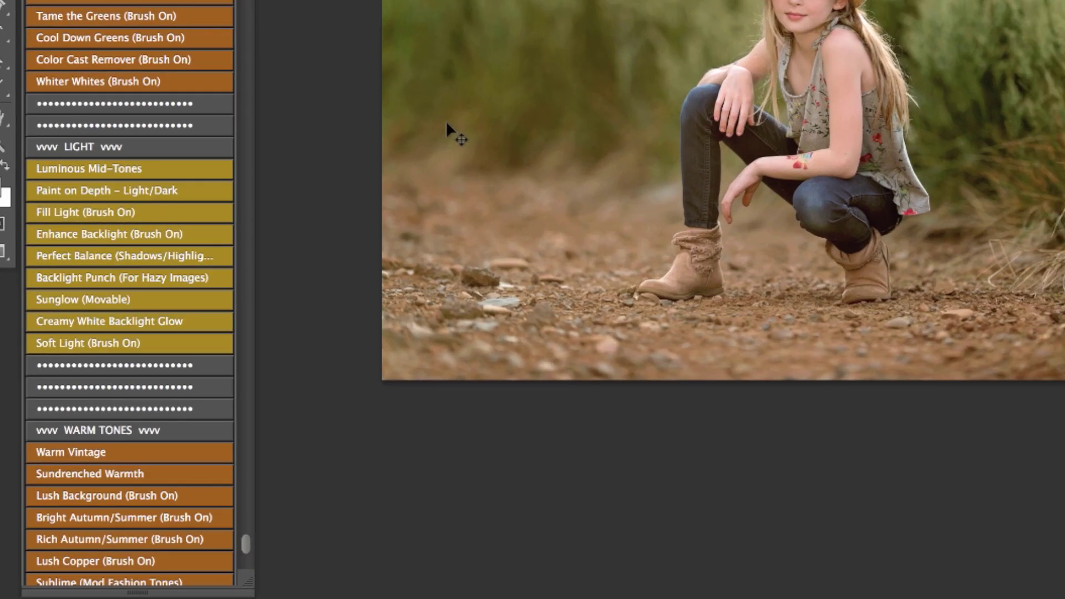
pyautogui.scroll(-10, 212, 173)
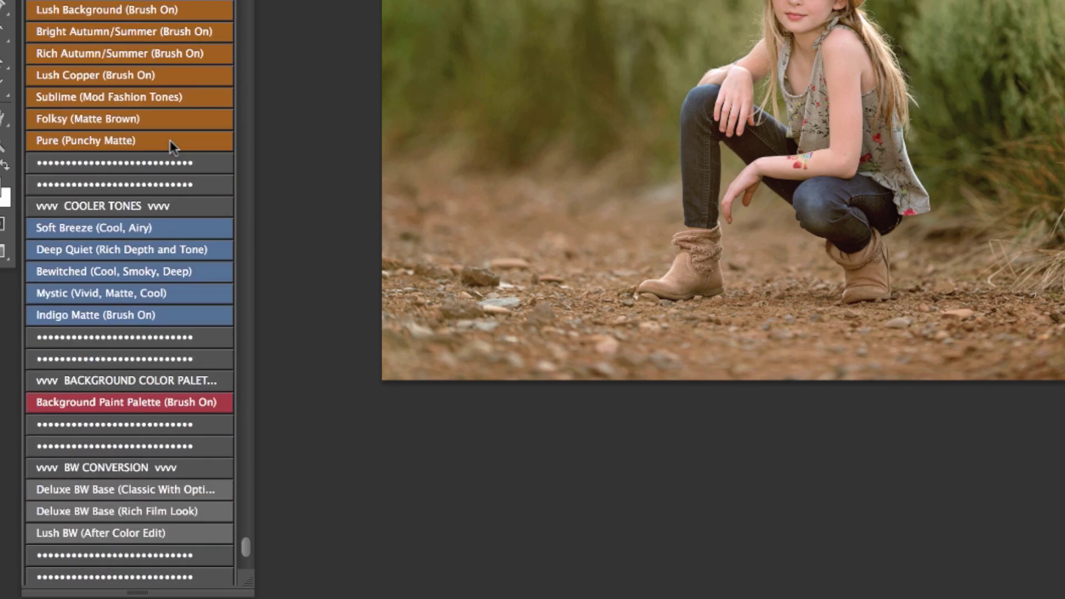
pyautogui.scroll(-5, 170, 140)
pyautogui.scroll(-3, 84, 358)
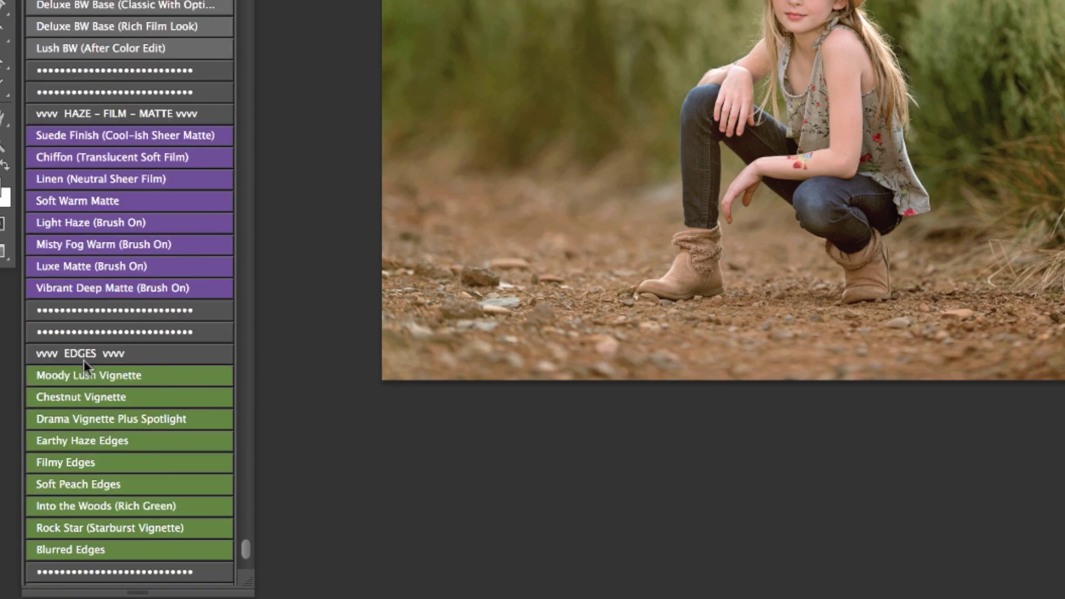
pyautogui.click(81, 377)
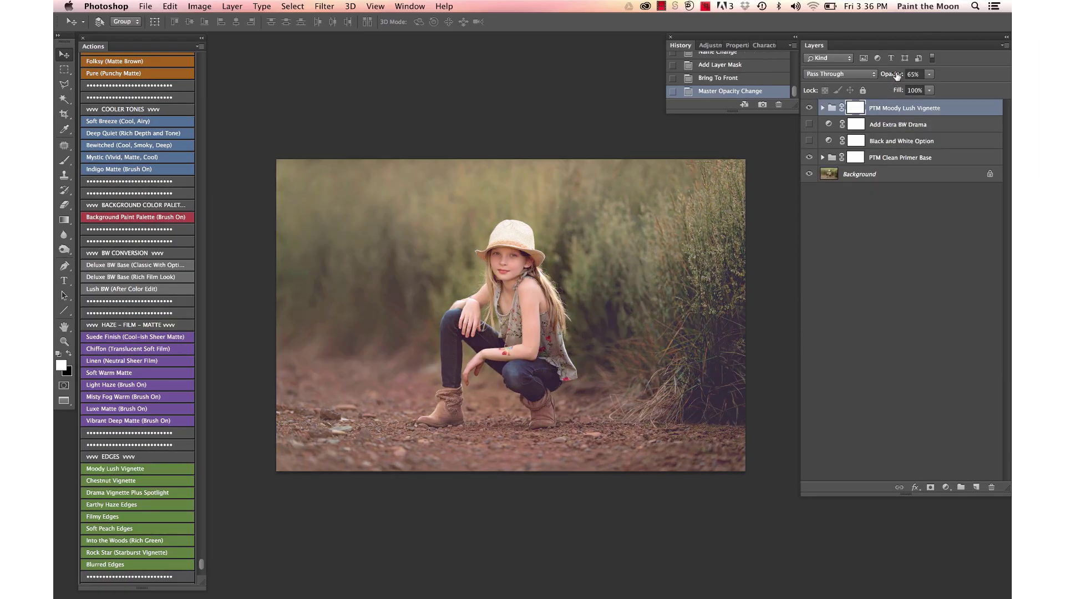
pyautogui.moveTo(897, 76); pyautogui.dragTo(883, 76)
# Paint black on the vignette mask to remove part of the effect.
pyautogui.press('b')
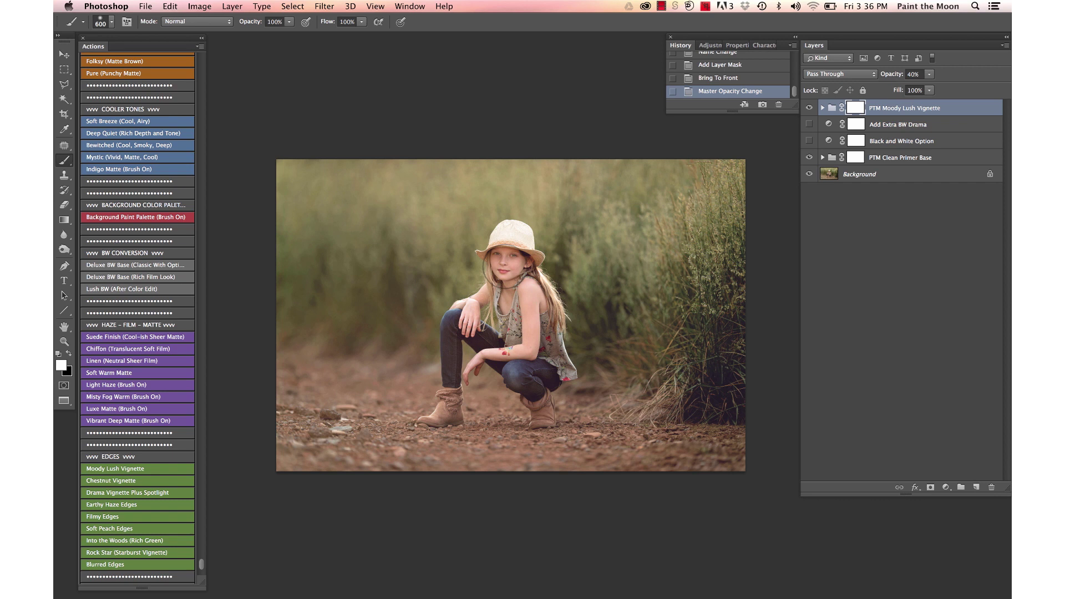
pyautogui.press('x')
pyautogui.click(509, 288)
pyautogui.press('v')
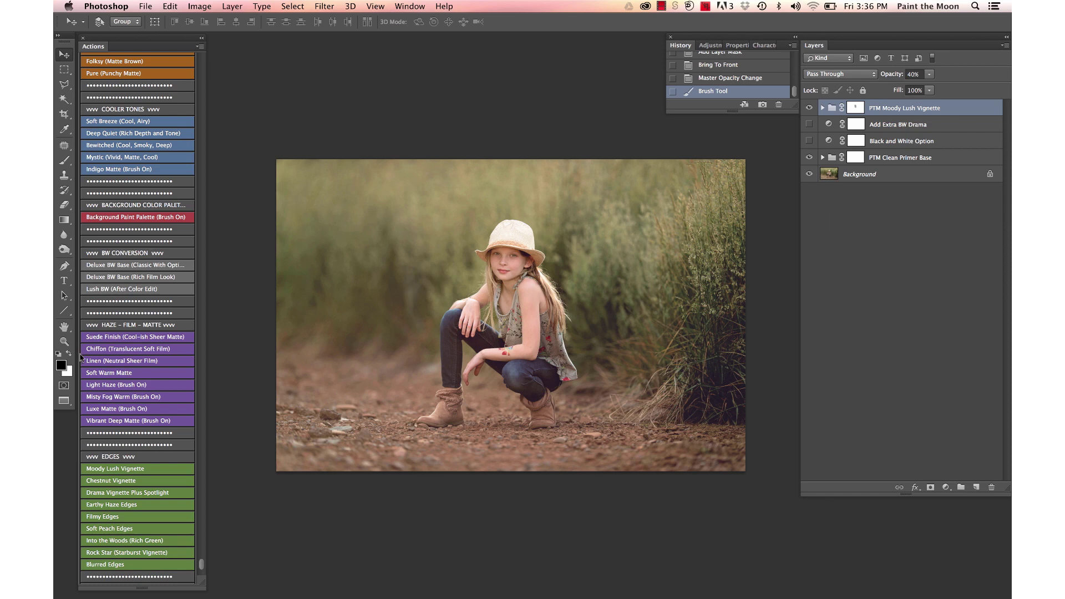
# Run the Cat's Pajamas (Finish Boost) action, leaving its group at 55% opacity.
pyautogui.scroll(-10, 95, 366)
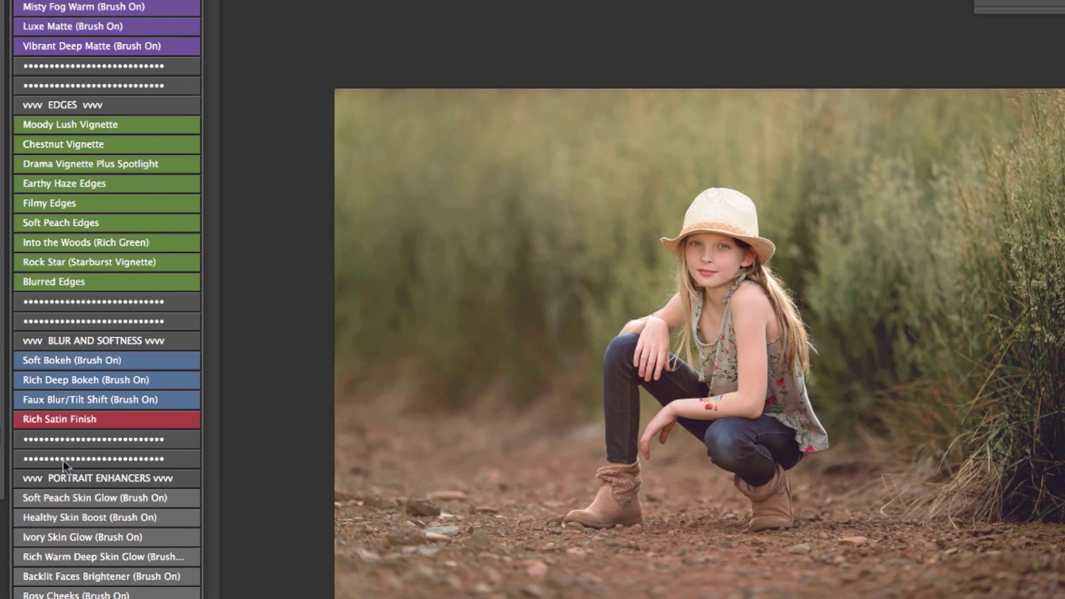
pyautogui.scroll(-5, 63, 461)
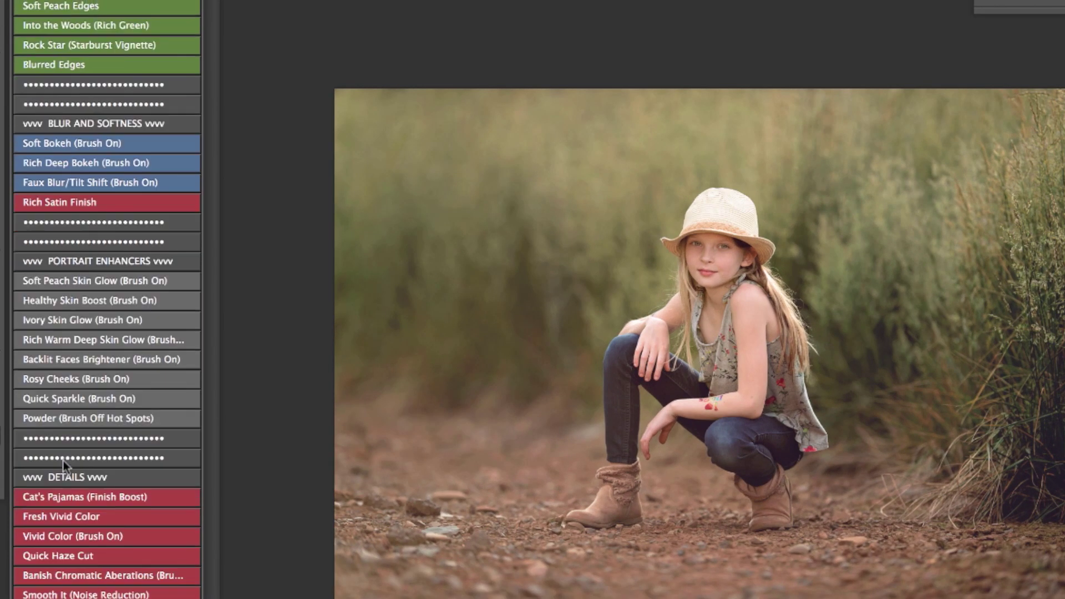
pyautogui.click(77, 500)
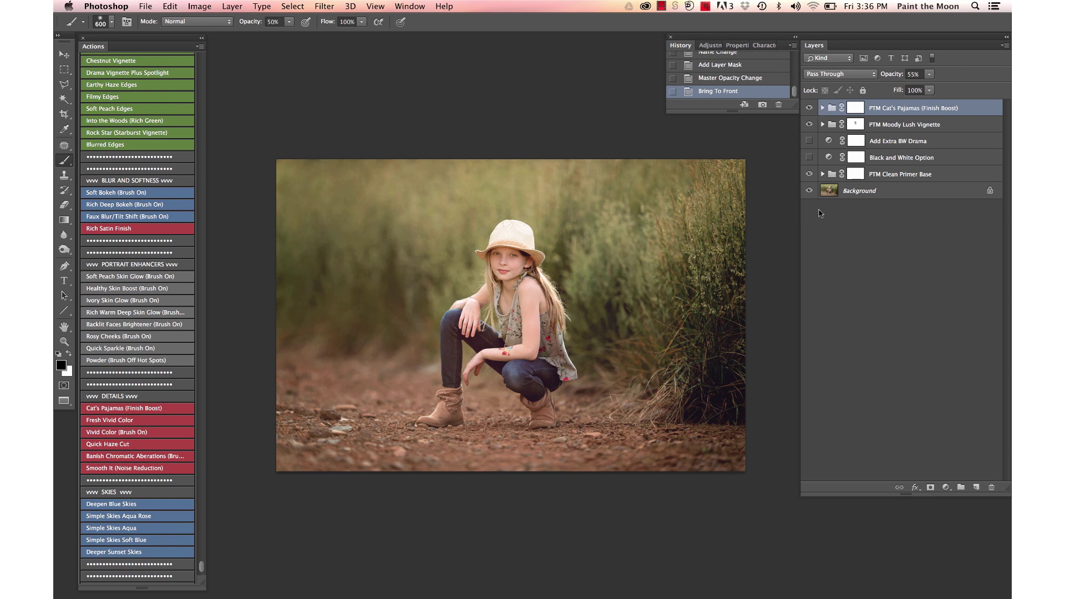
# Compare the boost against the Background-only original, then zoom in with the Move tool active.
pyautogui.click(809, 108)
pyautogui.click(809, 107)
pyautogui.keyDown('alt'); pyautogui.click(808, 190); pyautogui.keyUp('alt')
pyautogui.keyDown('alt'); pyautogui.click(809, 191); pyautogui.keyUp('alt')
pyautogui.press('v')
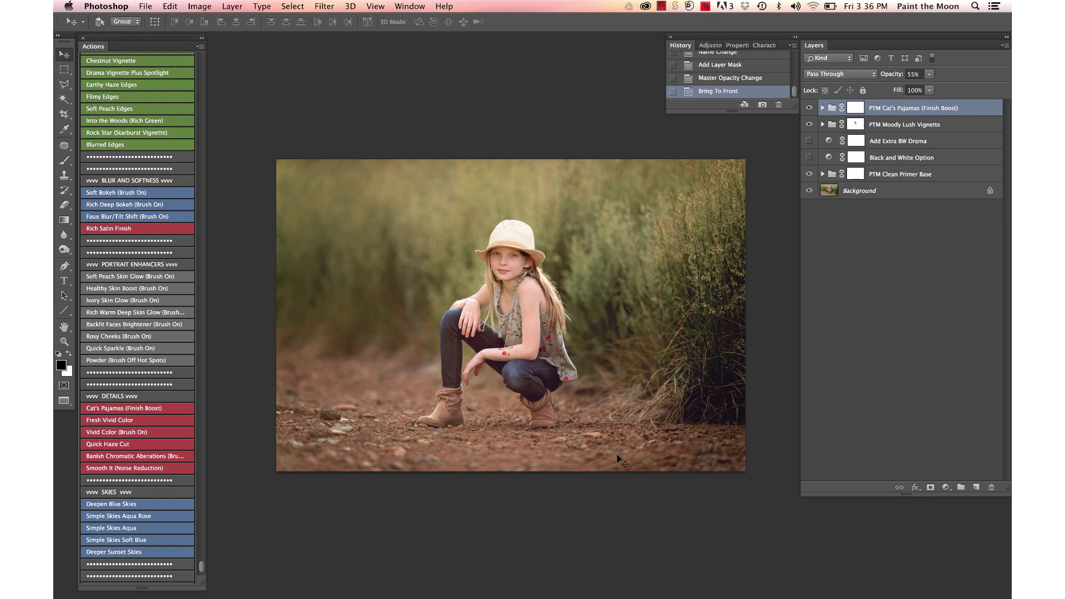
pyautogui.press('super')
pyautogui.press('super+equal')
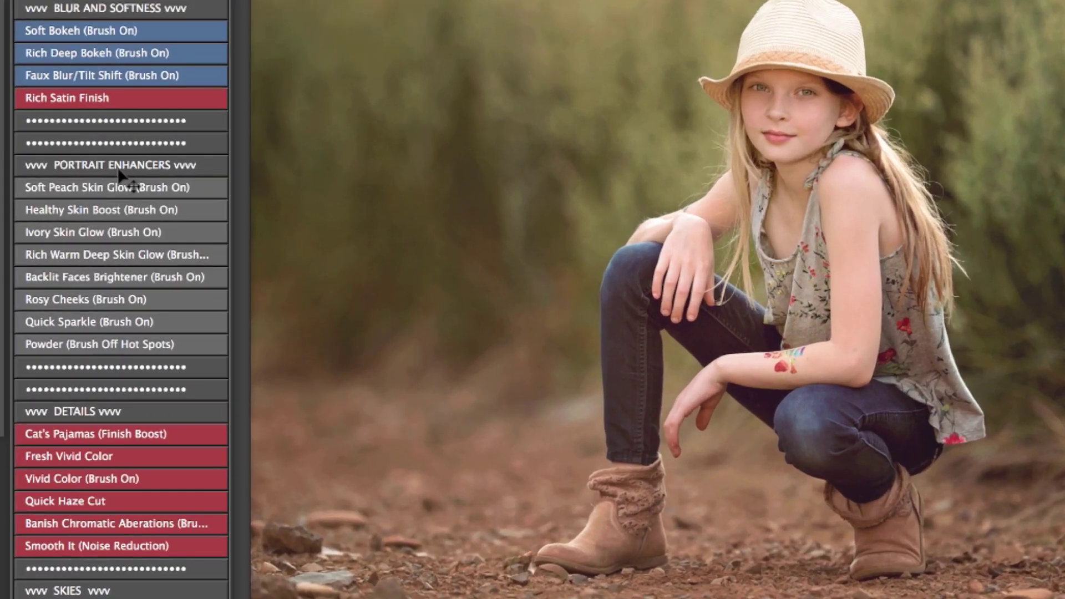
# Run Quick Sparkle (Brush On), dab both eyes with a 100 px brush, and raise opacity to 39%.
pyautogui.press('super+equal')
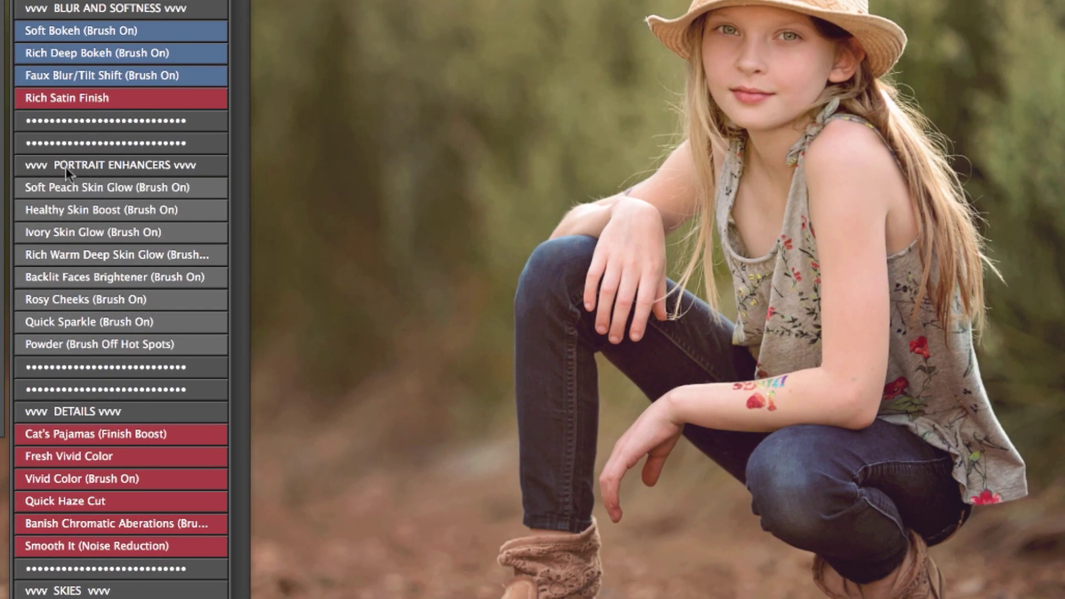
pyautogui.click(73, 324)
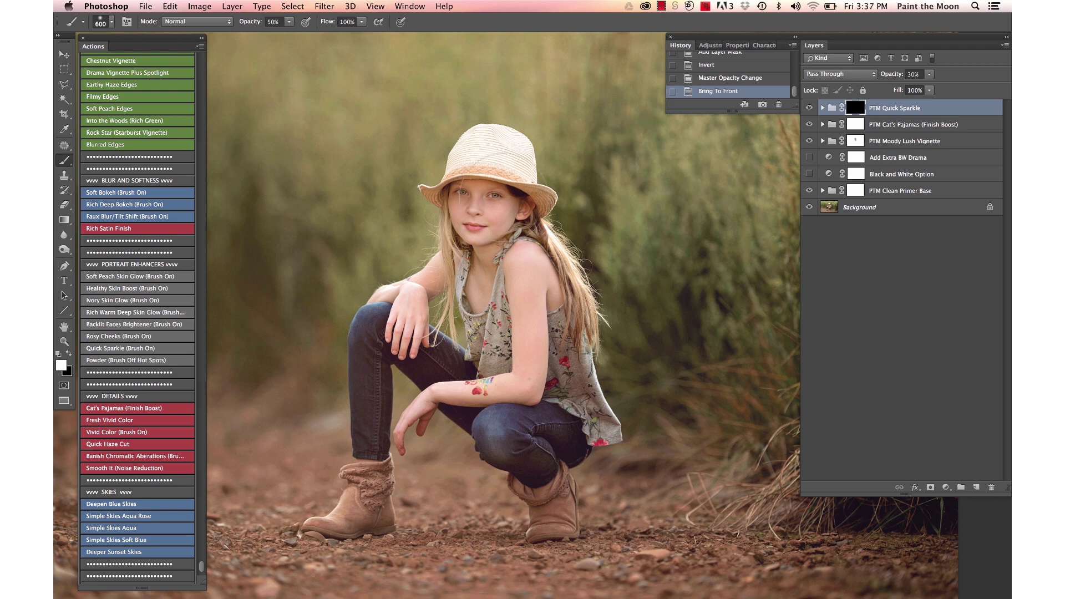
pyautogui.press('[')
pyautogui.press('[')
pyautogui.press('[')
pyautogui.press('[')
pyautogui.press('[')
pyautogui.press('[')
pyautogui.press('[')
pyautogui.press('[')
pyautogui.press('[')
pyautogui.click(497, 198)
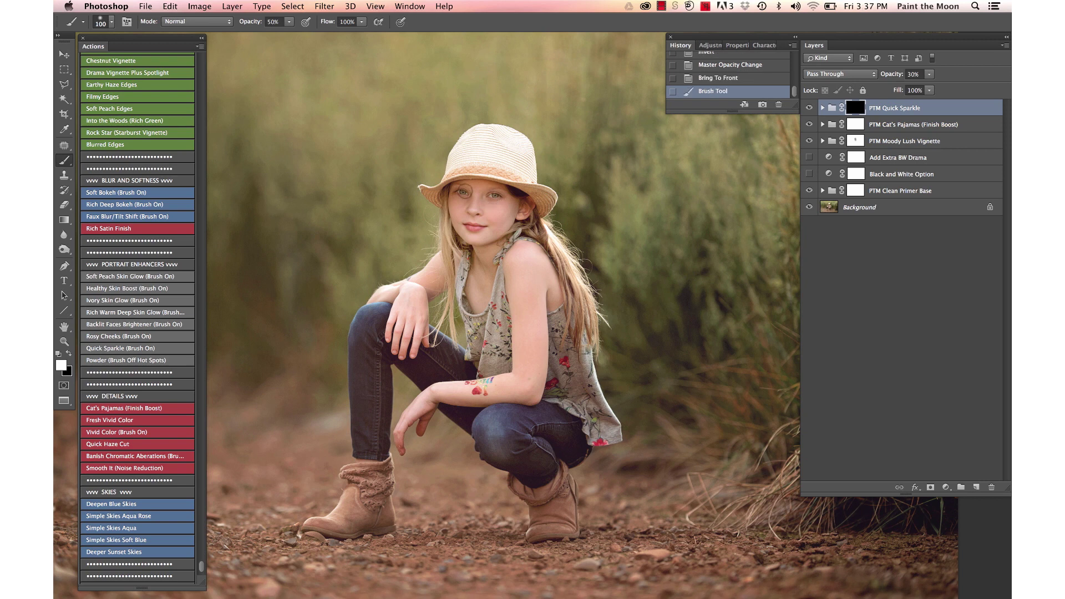
pyautogui.click(461, 193)
pyautogui.click(462, 194)
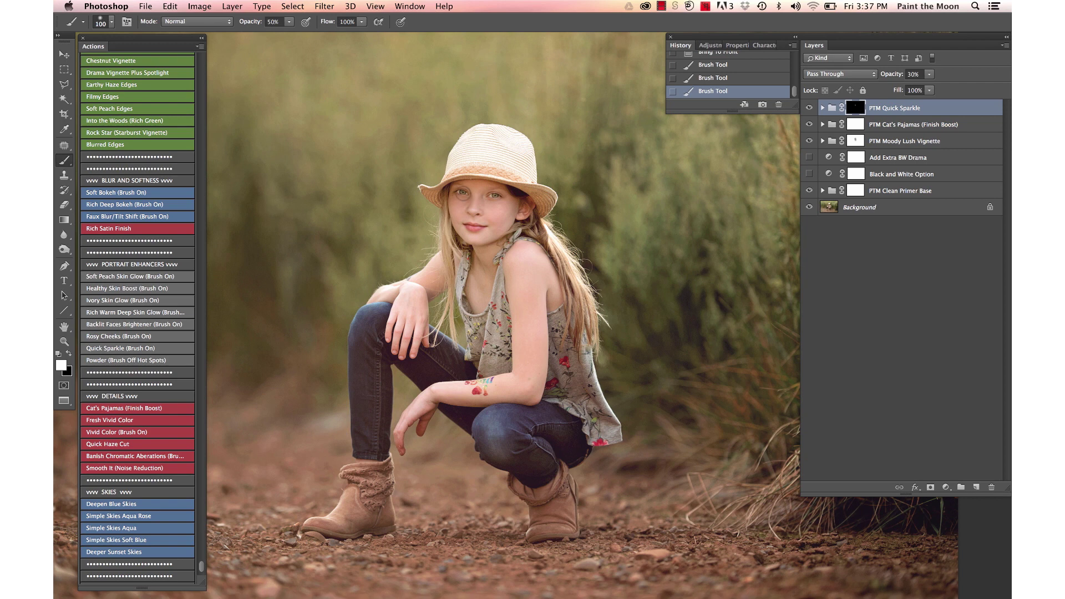
pyautogui.moveTo(883, 78); pyautogui.dragTo(889, 80)
pyautogui.click(872, 232)
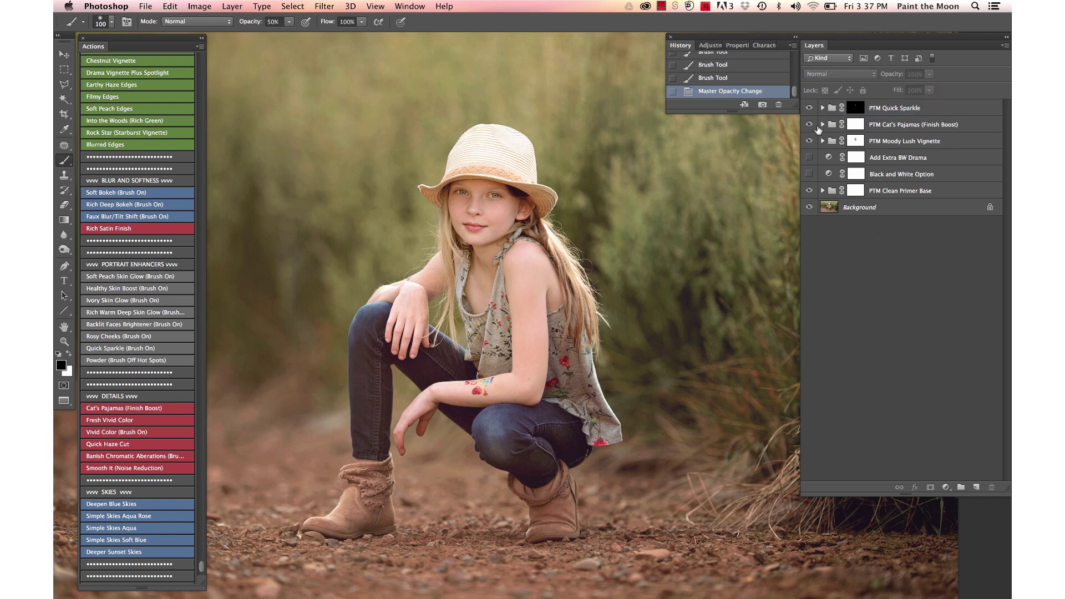
pyautogui.click(809, 110)
pyautogui.click(809, 109)
pyautogui.press('super+plus')
pyautogui.press('v')
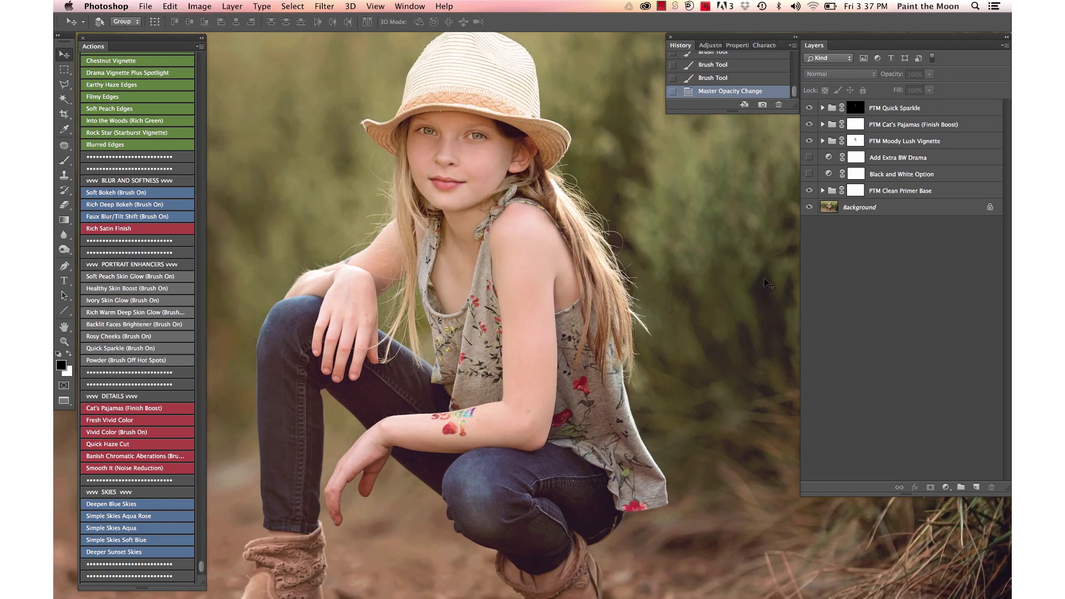
pyautogui.scroll(2, 710, 277)
pyautogui.click(810, 110)
pyautogui.click(809, 109)
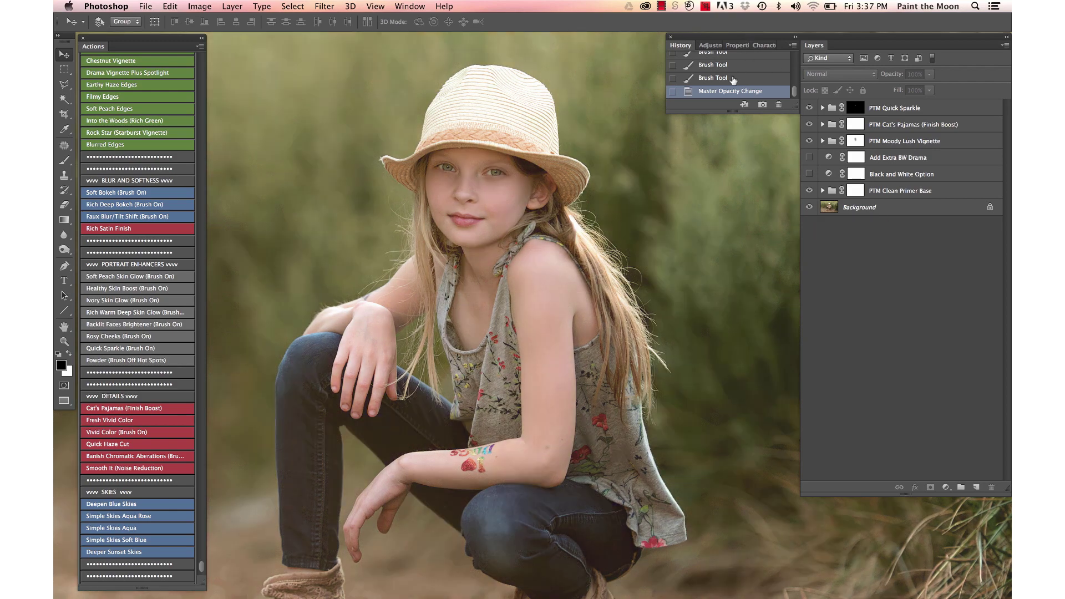
pyautogui.scroll(5, 733, 81)
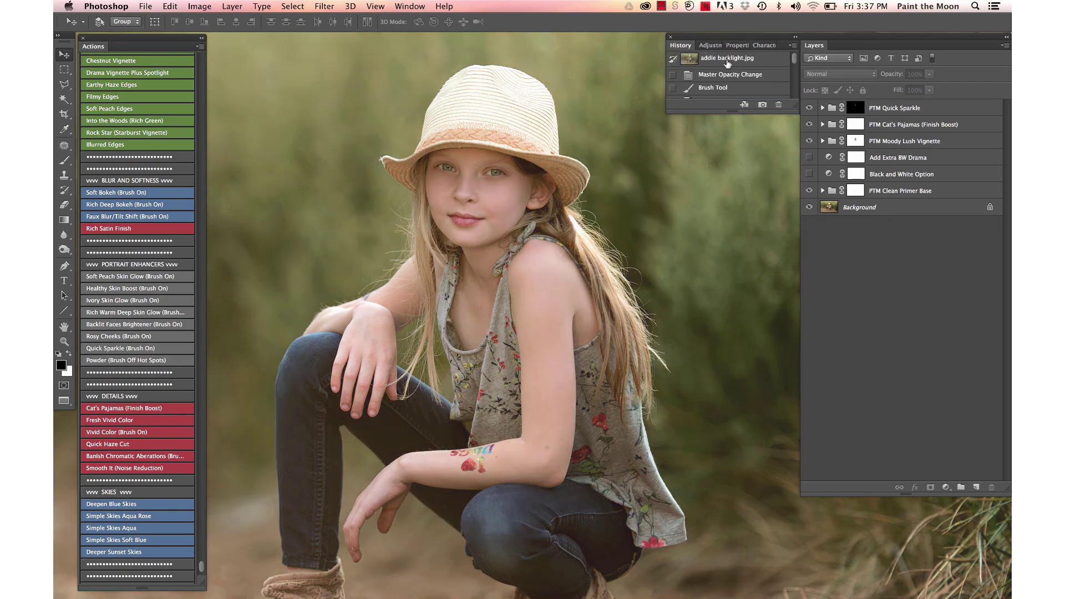
pyautogui.click(728, 64)
pyautogui.scroll(-5, 724, 83)
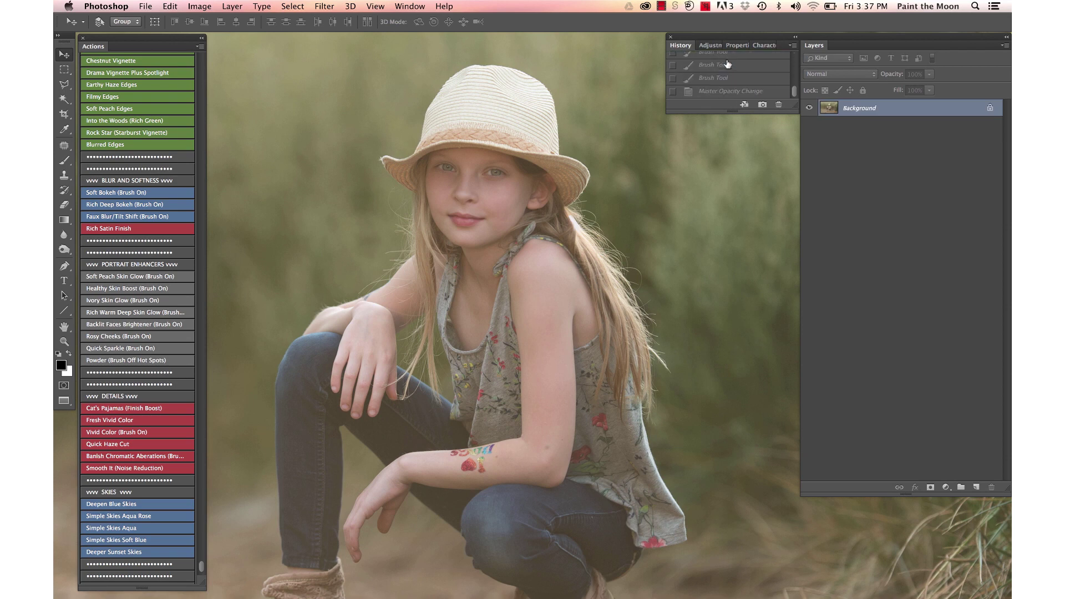
pyautogui.click(705, 93)
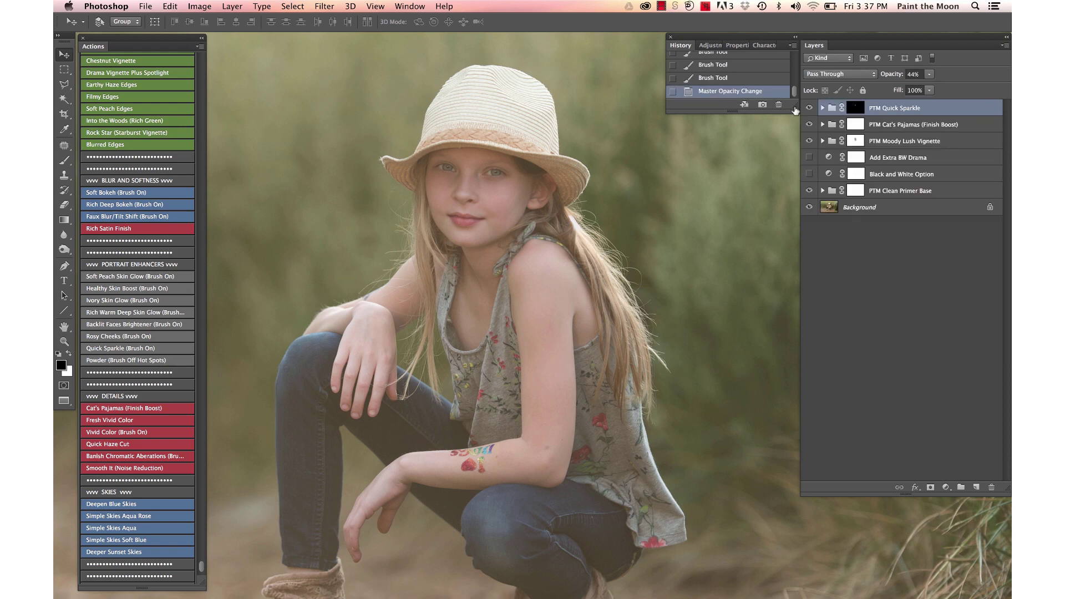
pyautogui.press('super+h')
pyautogui.press('super+minus')
pyautogui.press('super+minus')
pyautogui.press('super+minus')
pyautogui.press('super+minus')
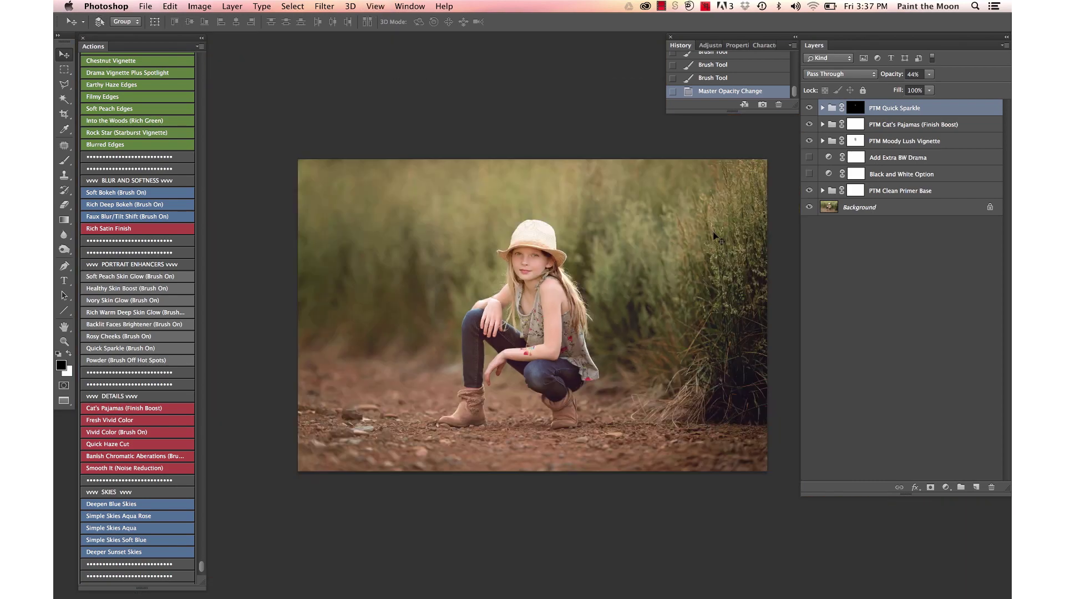
# Clear the layer selection and bring up the Open dialog on the Desktop folder.
pyautogui.click(835, 256)
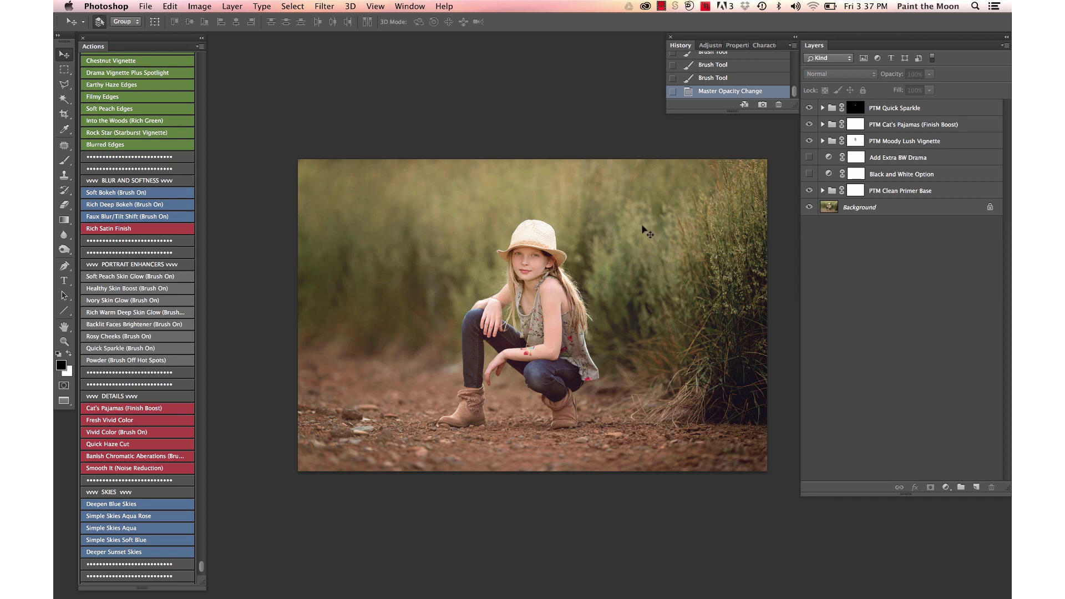
pyautogui.press('super+o')
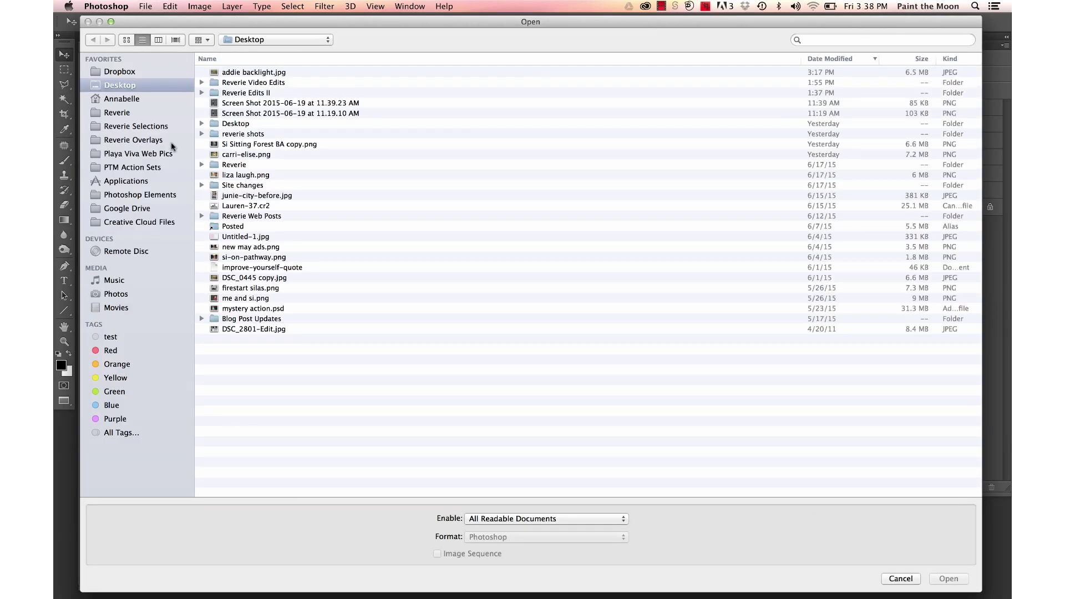
# Browse to the Reverie Overlays folder in thumbnail view and select Overhead Glow – Screen.jpg.
pyautogui.click(170, 141)
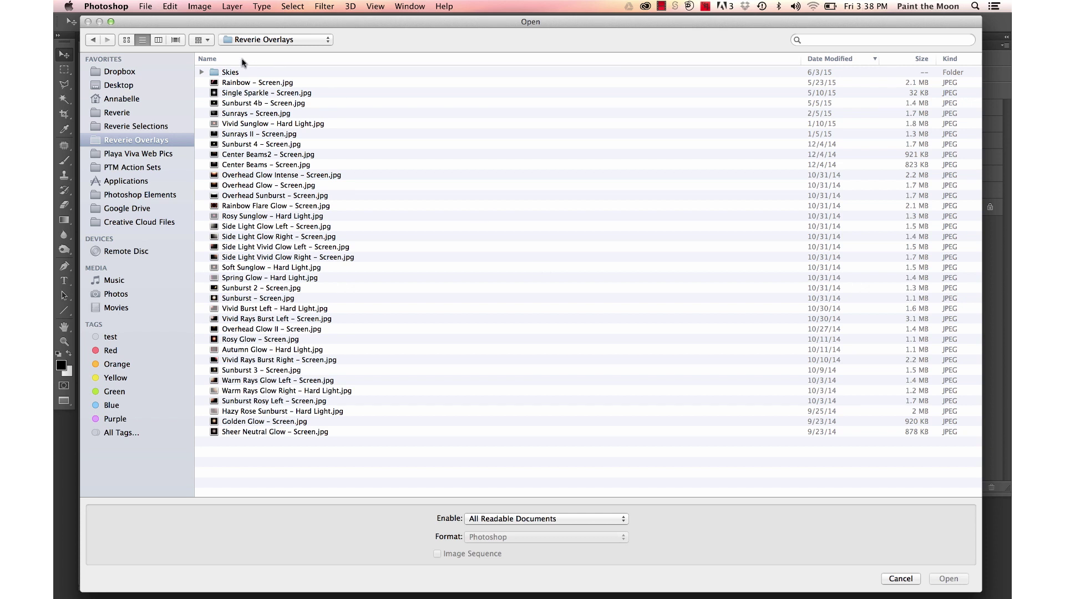
pyautogui.click(126, 40)
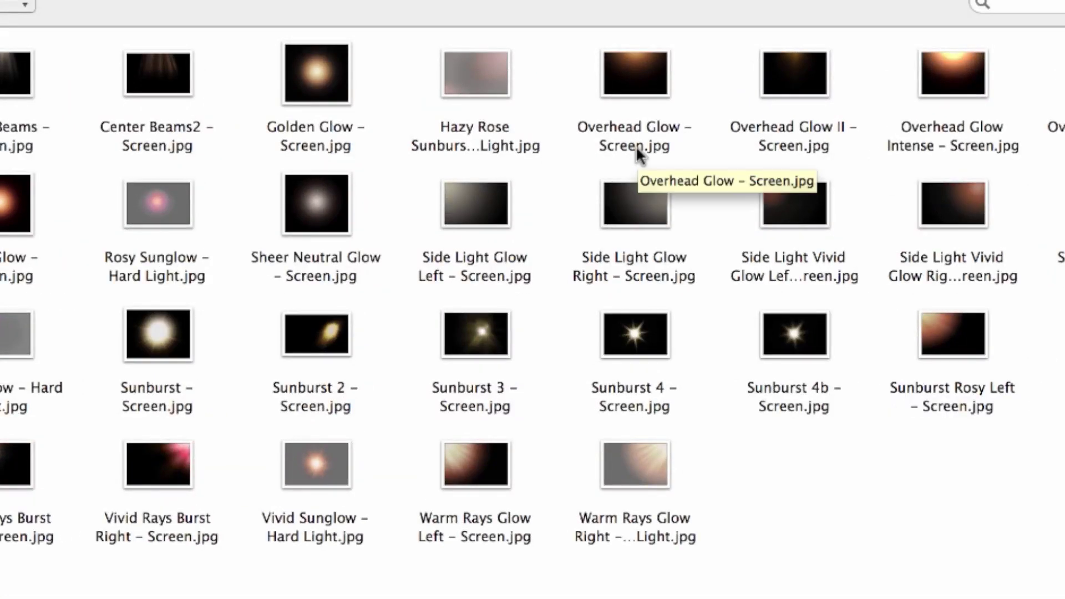
pyautogui.click(636, 90)
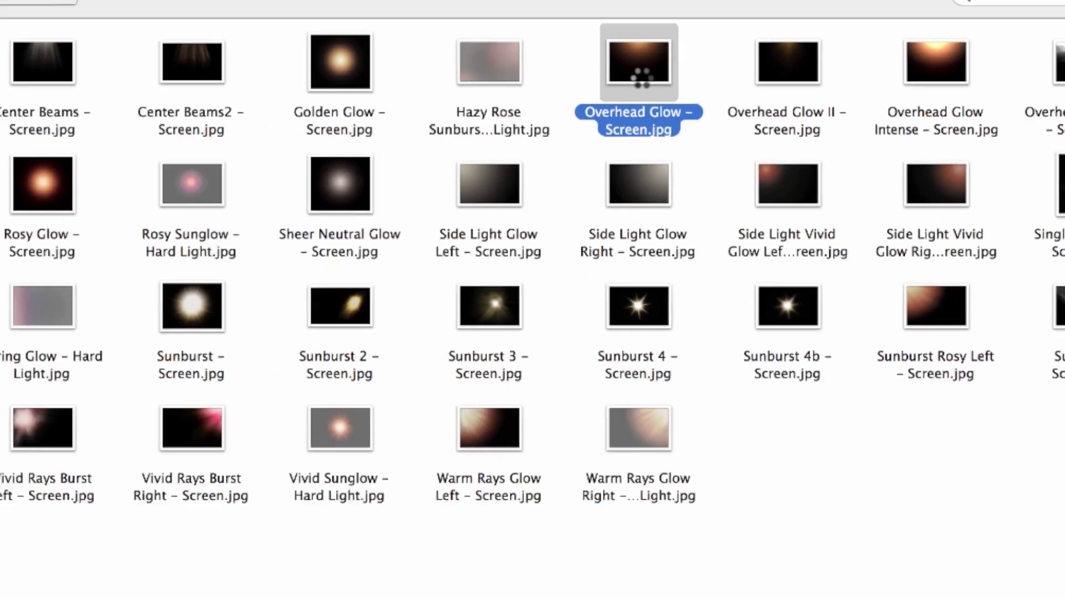
# Paste the Overhead Glow into the portrait as Layer 1, set it to Screen, and move it up.
pyautogui.doubleClick(638, 90)
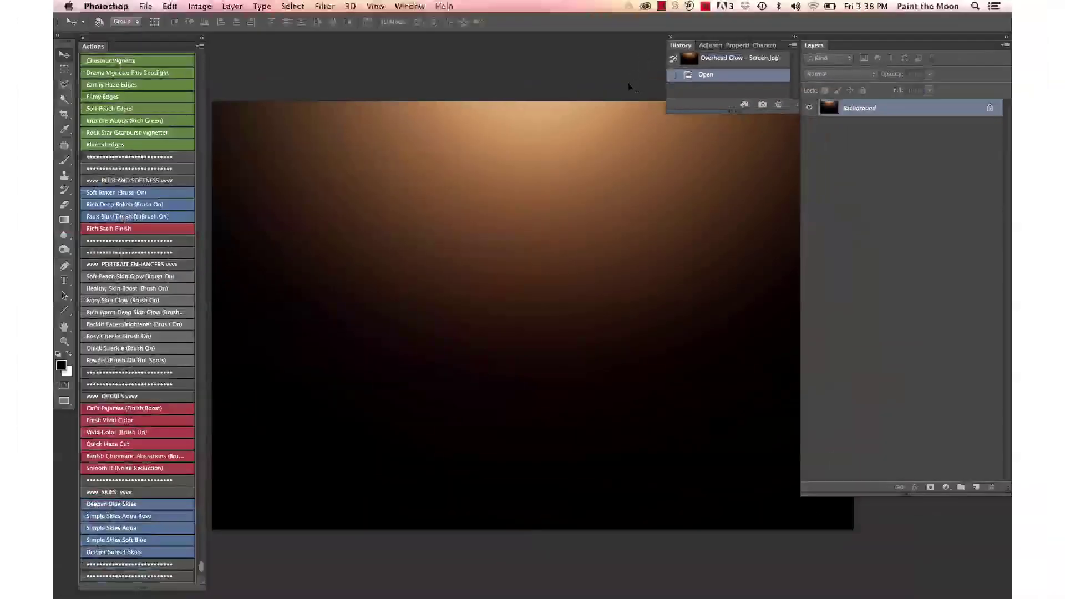
pyautogui.press('super+a')
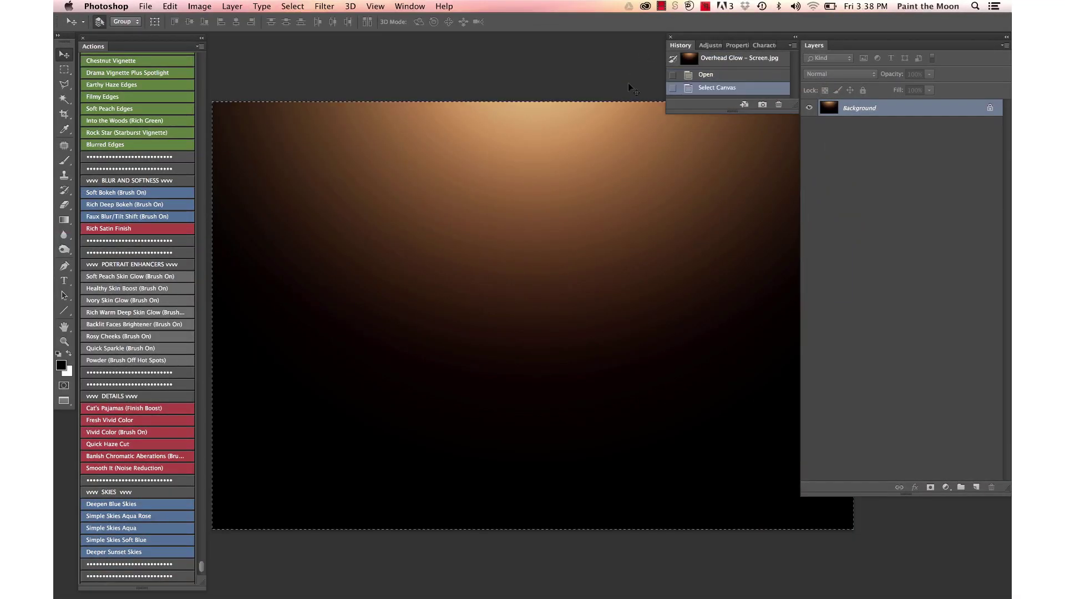
pyautogui.press('super+w')
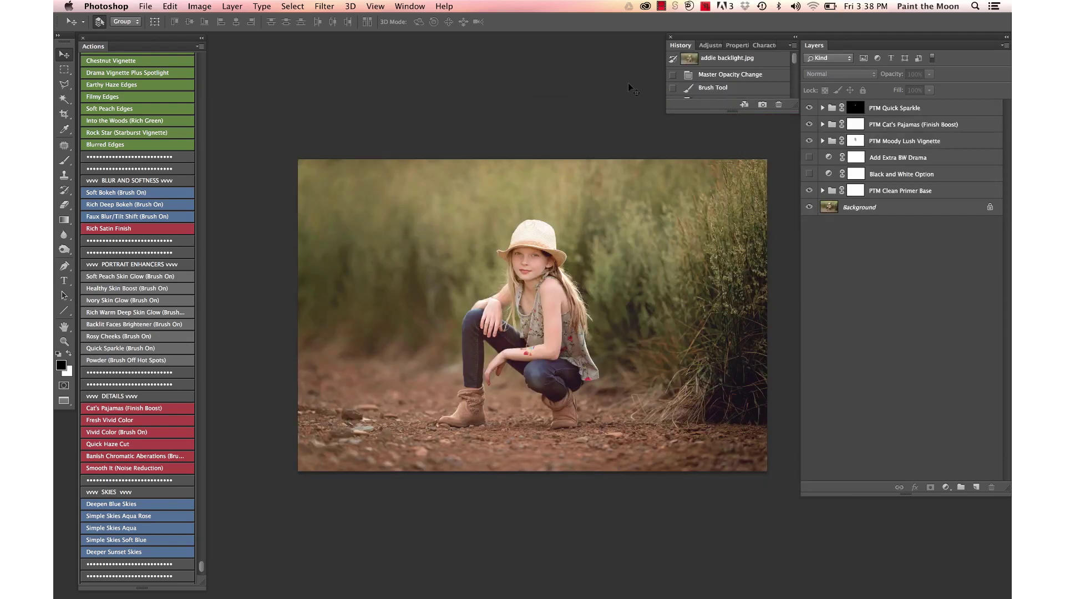
pyautogui.press('super+v')
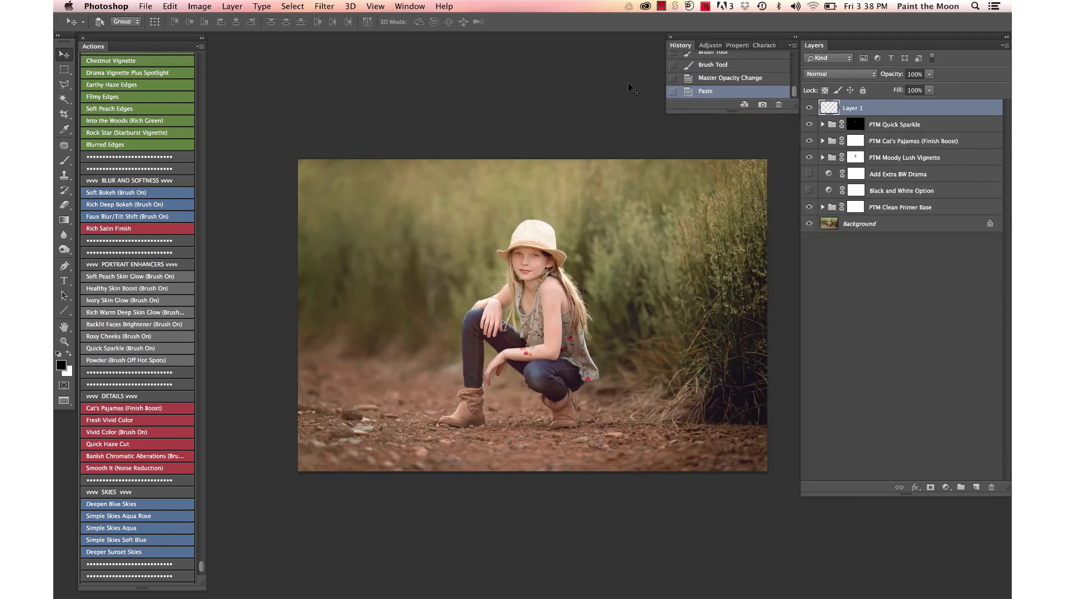
pyautogui.click(826, 76)
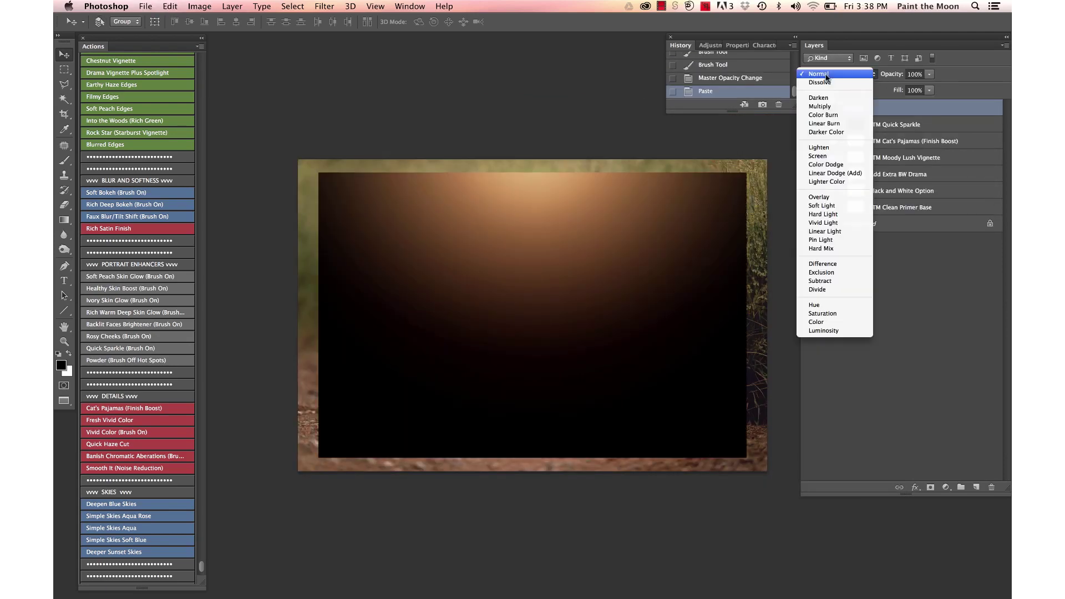
pyautogui.click(827, 157)
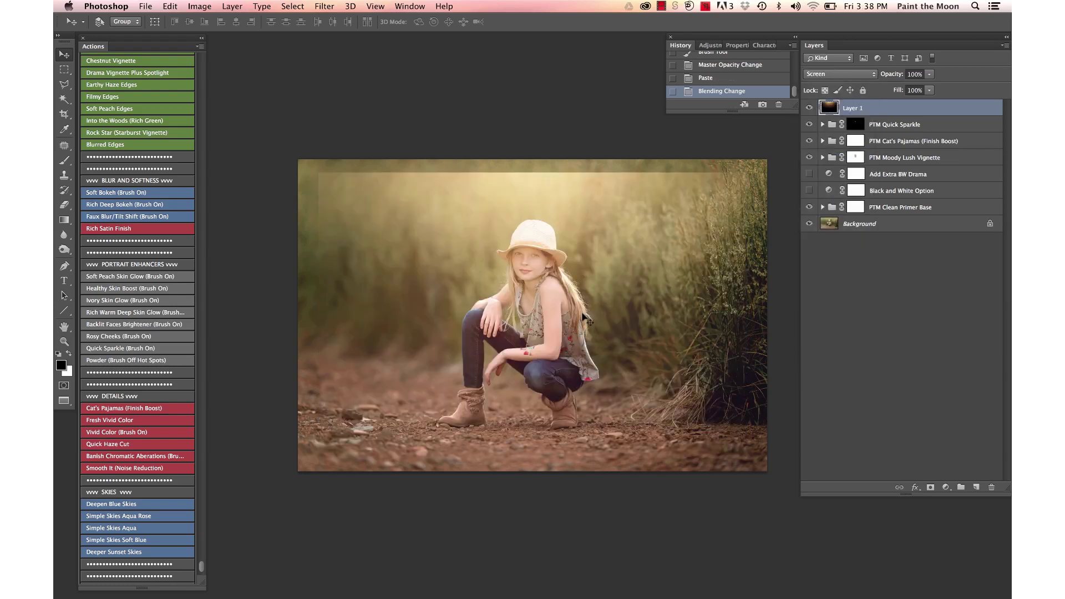
pyautogui.moveTo(566, 339); pyautogui.dragTo(564, 309)
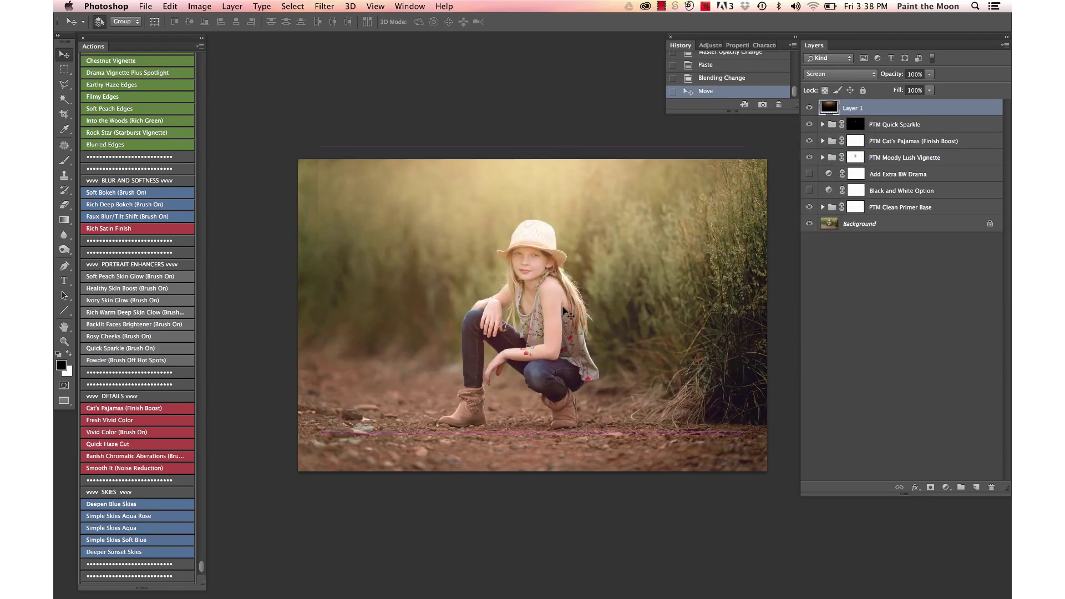
# Transform the glow layer to about 118% width, nudge it upward, and commit.
pyautogui.press('super+t')
pyautogui.moveTo(318, 289); pyautogui.dragTo(279, 289)
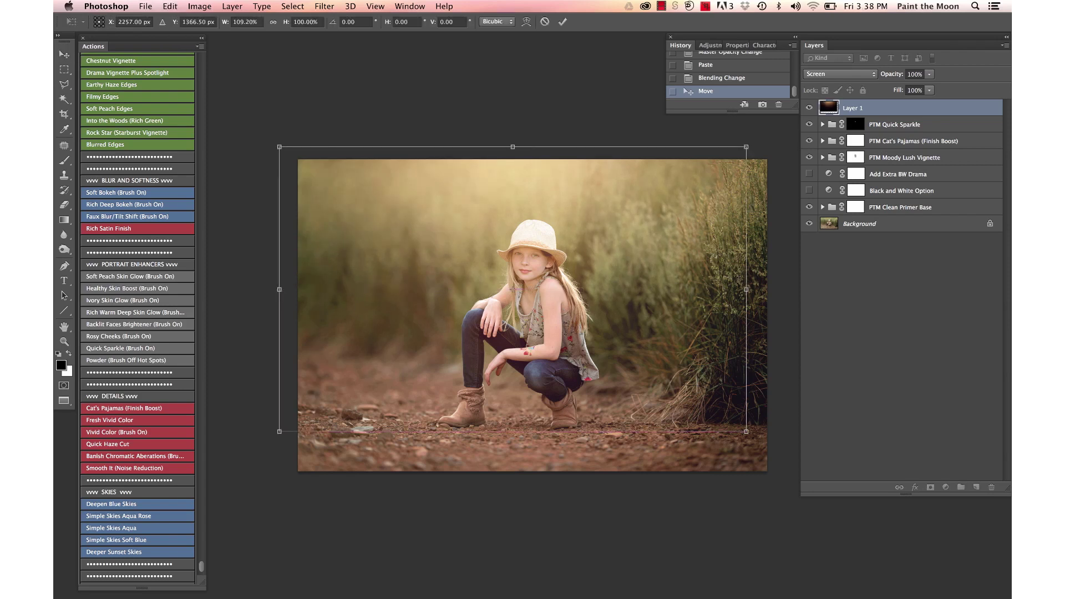
pyautogui.moveTo(746, 289); pyautogui.dragTo(784, 289)
pyautogui.moveTo(640, 340); pyautogui.dragTo(639, 328)
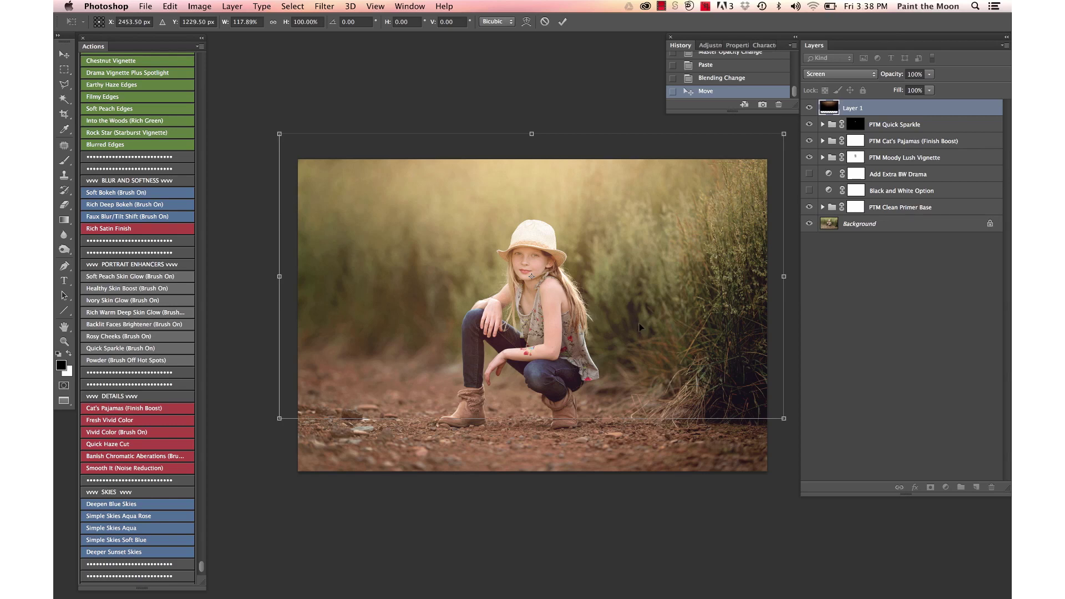
pyautogui.press('Return')
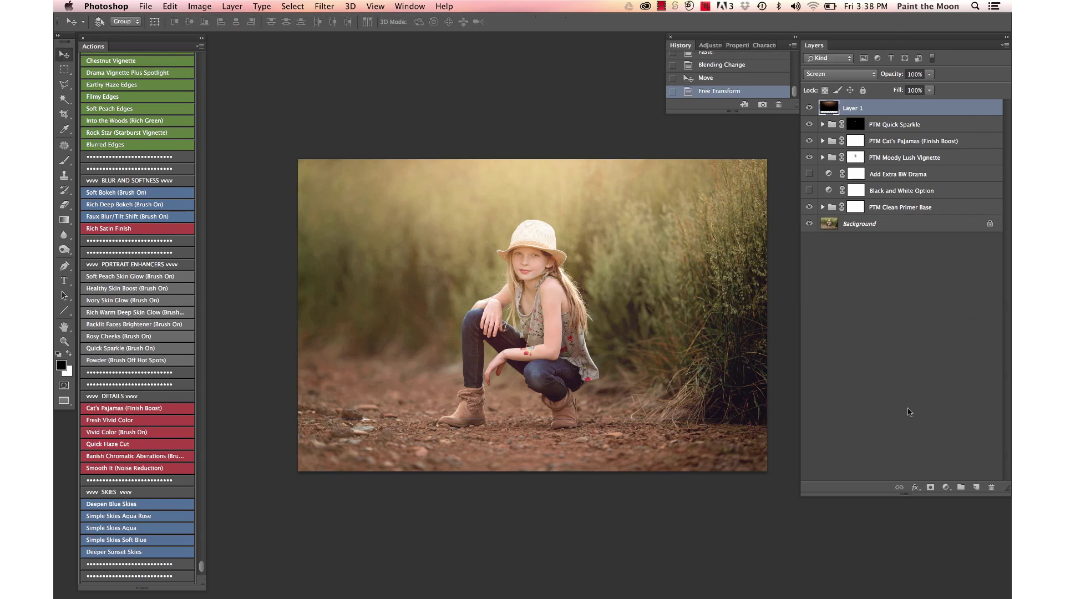
pyautogui.hotkey('ctrl', 'Up')
# Mask Overhead Glow (Layer 1) and brush out its glow over the hat with a smaller brush.
pyautogui.click(138, 492)
pyautogui.scroll(-8, 154, 340)
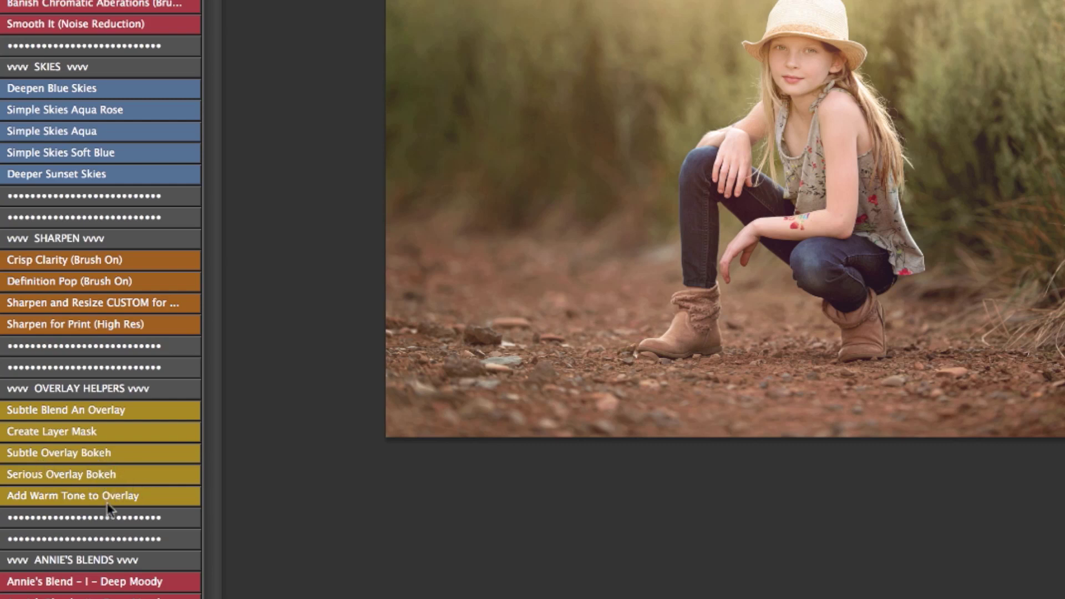
pyautogui.click(117, 433)
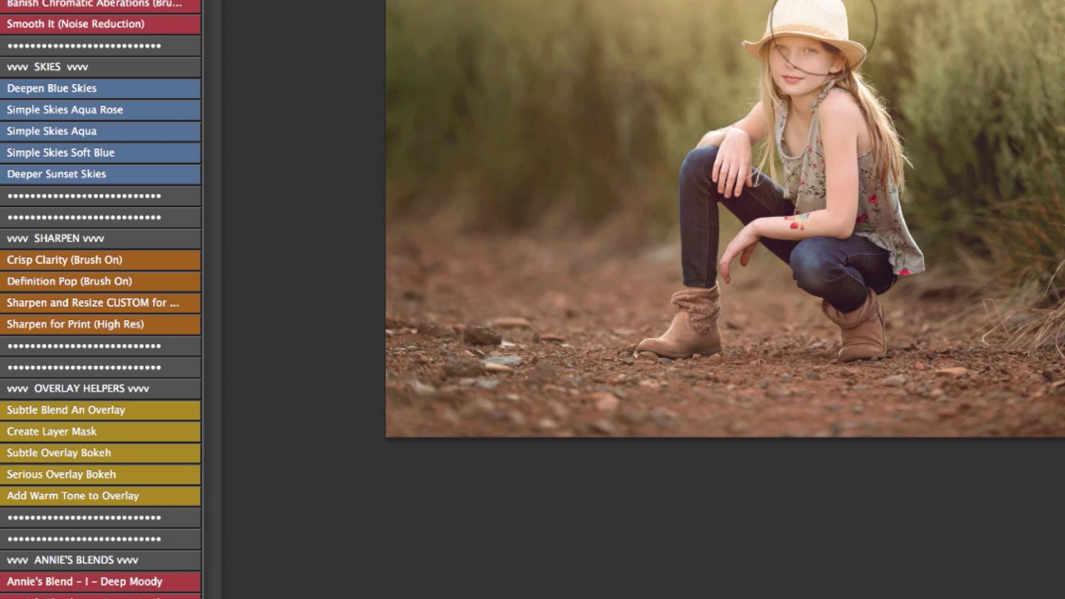
pyautogui.press('[')
pyautogui.press('[')
pyautogui.press('[')
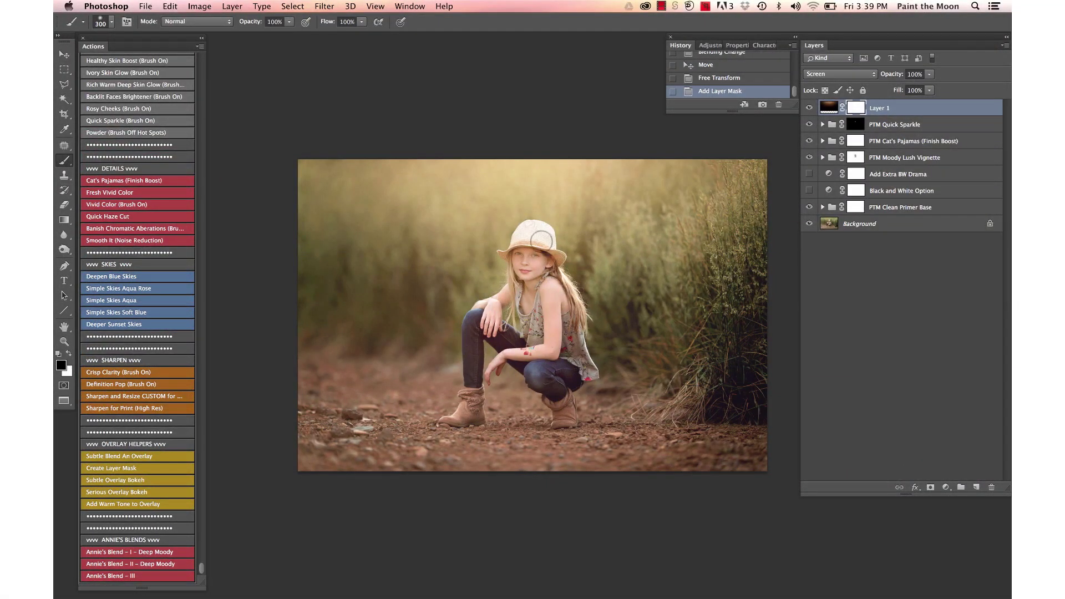
pyautogui.moveTo(529, 238); pyautogui.dragTo(541, 240)
pyautogui.press('super+z')
pyautogui.press('v')
pyautogui.press('super+equal')
pyautogui.press('b')
pyautogui.press('v')
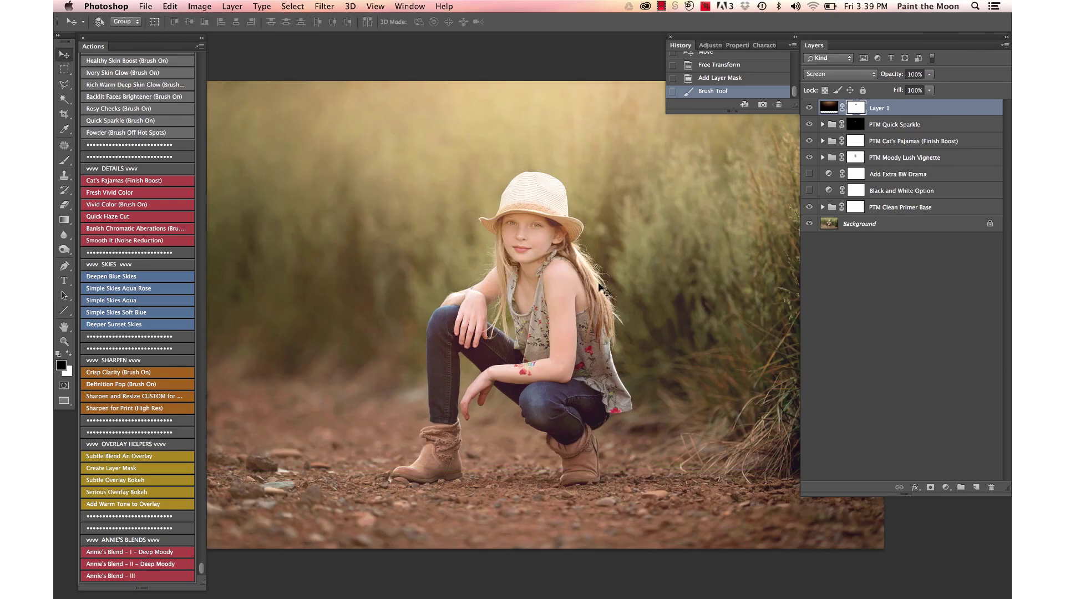
pyautogui.press('super+equal')
pyautogui.press('super+minus')
pyautogui.press('super+minus')
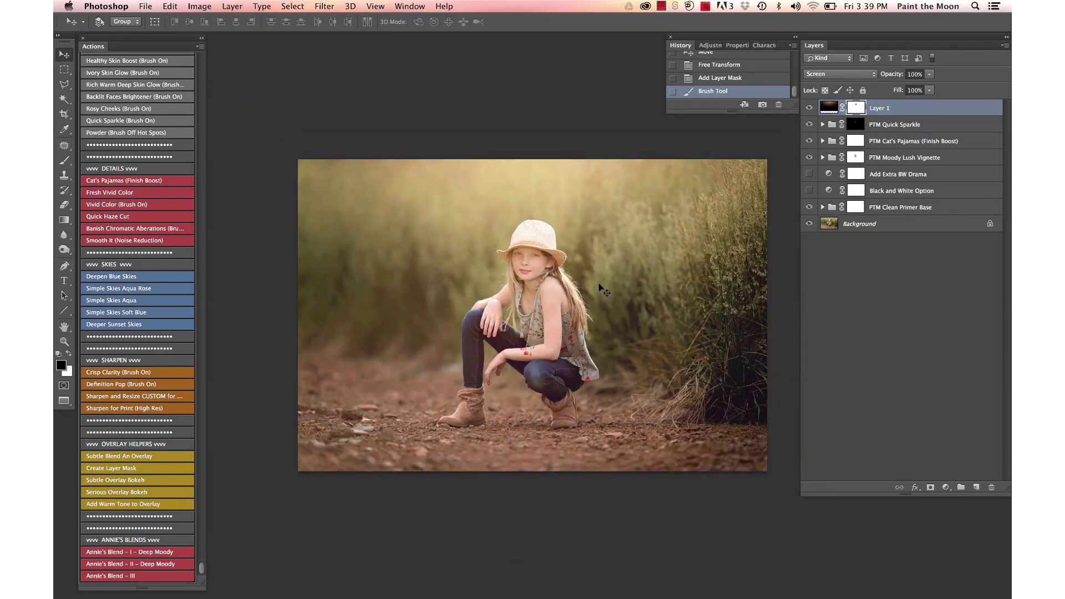
pyautogui.click(837, 274)
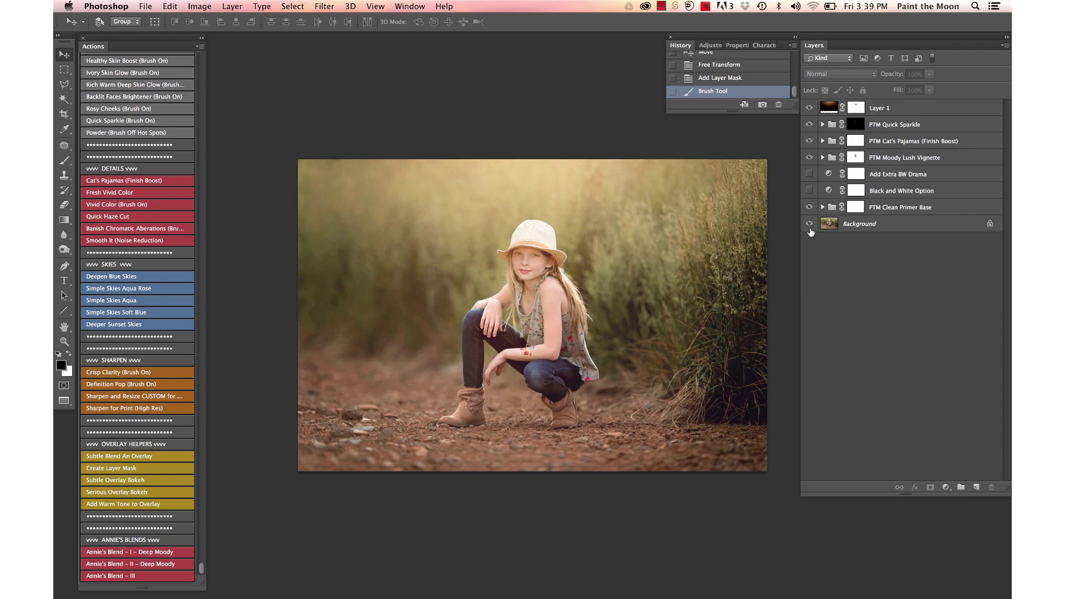
pyautogui.moveTo(714, 112); pyautogui.dragTo(716, 153)
pyautogui.scroll(5, 741, 124)
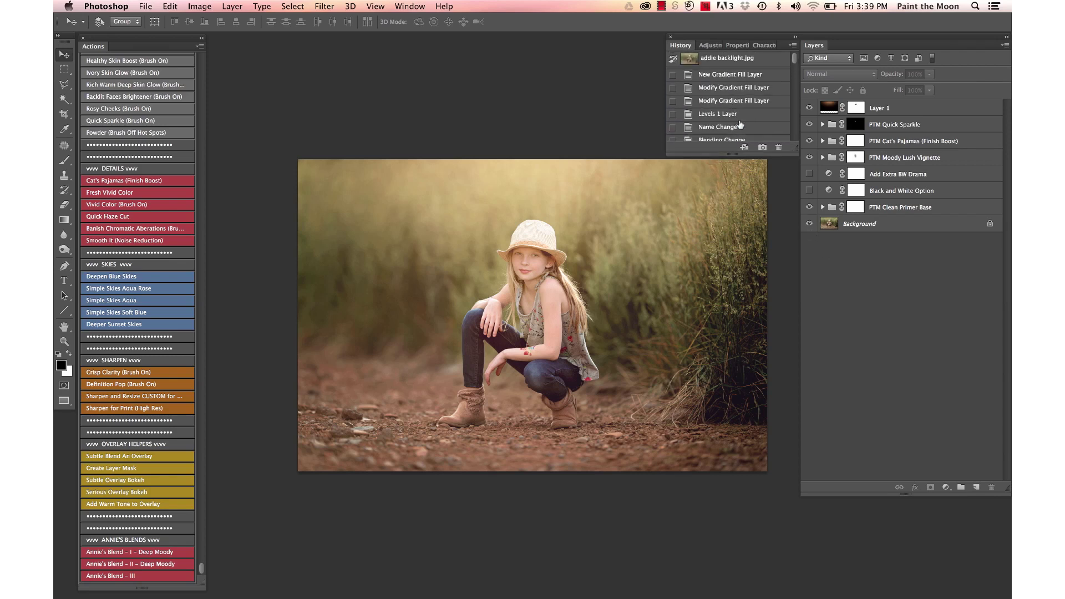
pyautogui.click(732, 59)
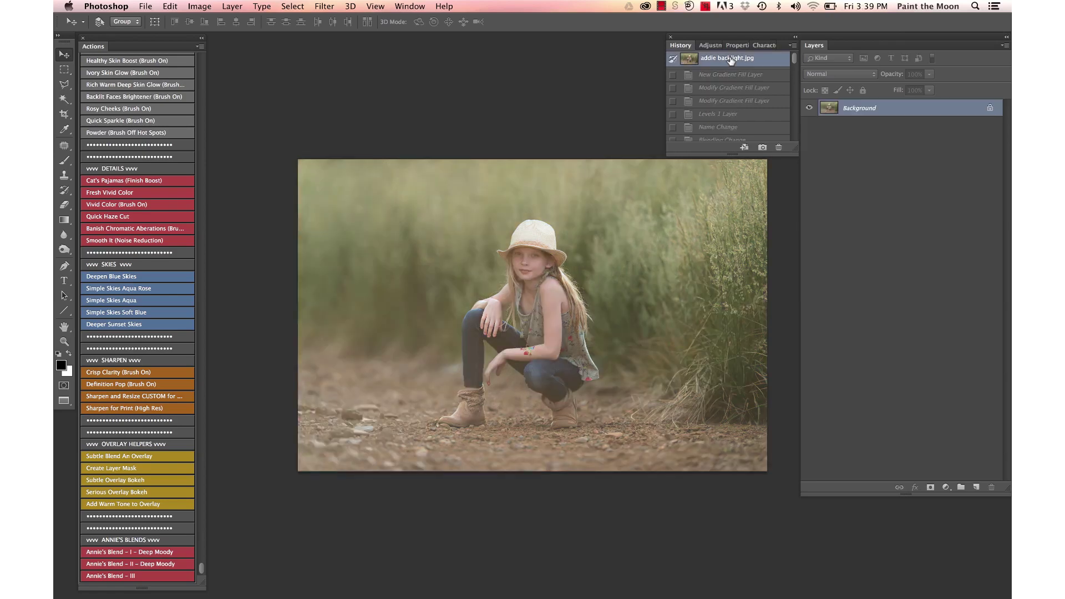
pyautogui.scroll(-5, 731, 59)
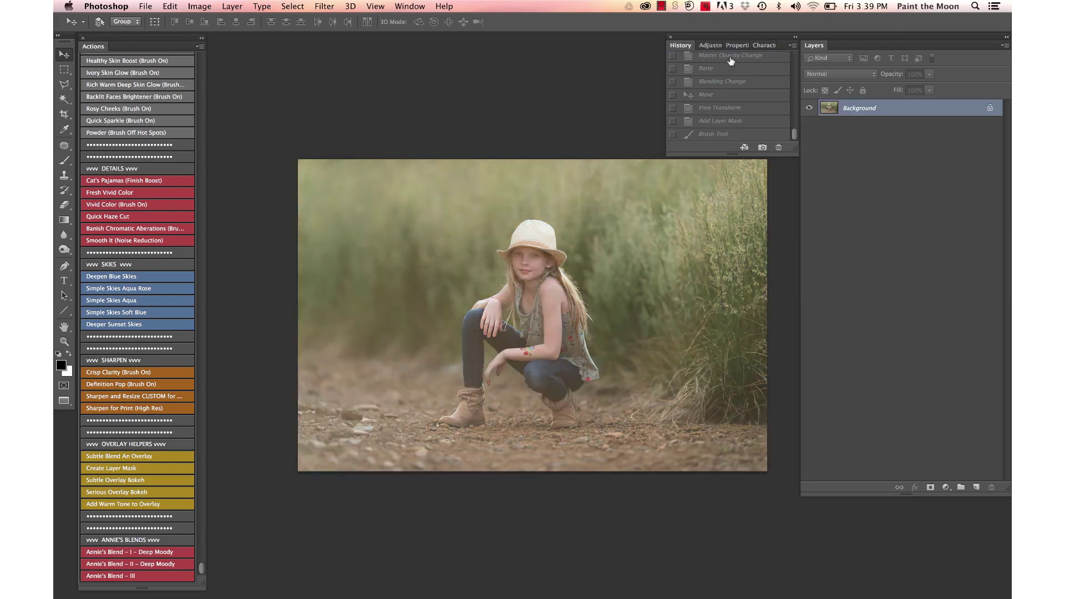
pyautogui.click(705, 135)
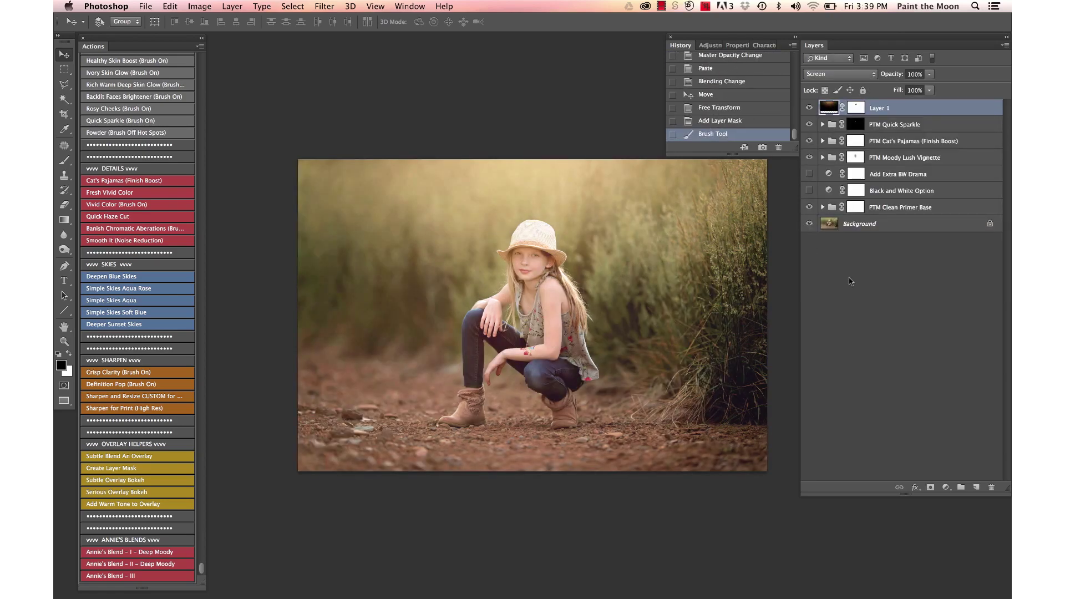